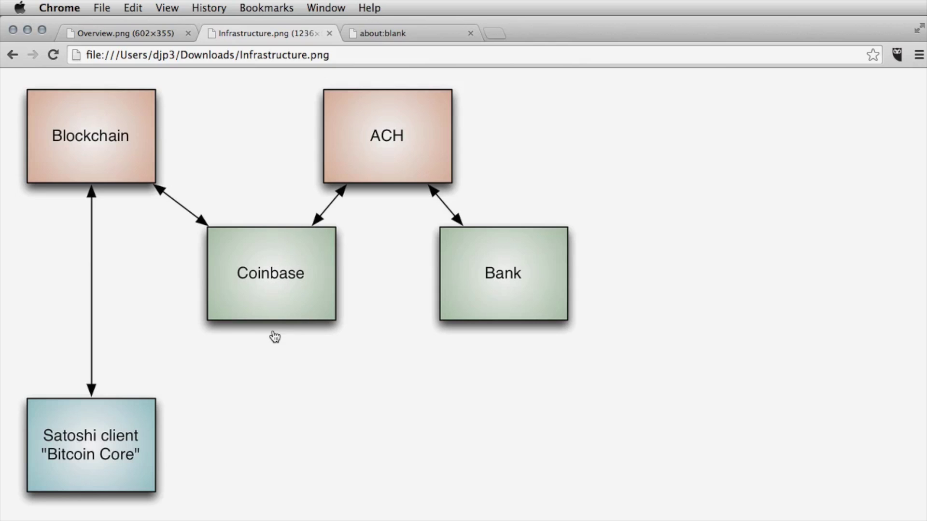
Switch from the Infrastructure.png diagram in Chrome to the Bitcoin Core wallet showing 1.51854316 BTC.
key(super+Tab)
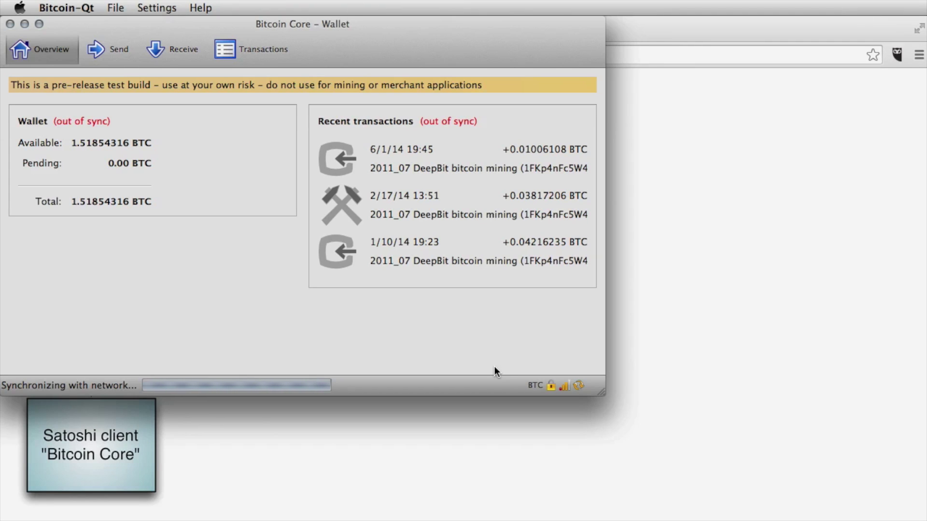
Check the wallet's sync progress, then bring the Coinbase wallet page with 0.001577 BTC into view.
mouse_move(580, 381)
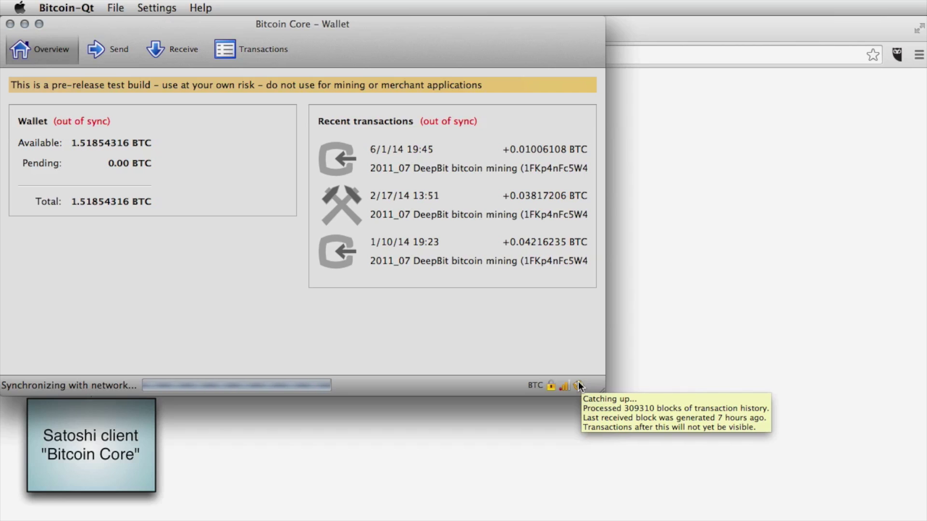
click(803, 295)
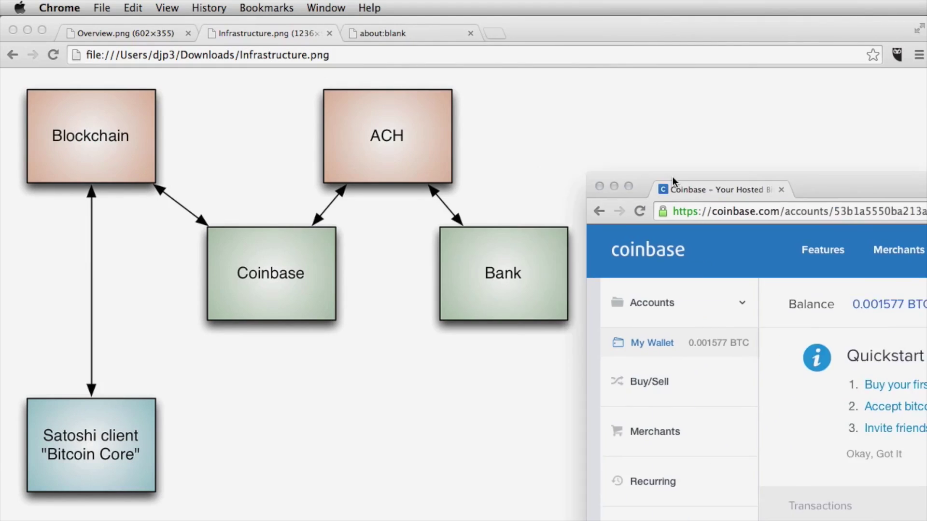
drag(673, 177, 416, 40)
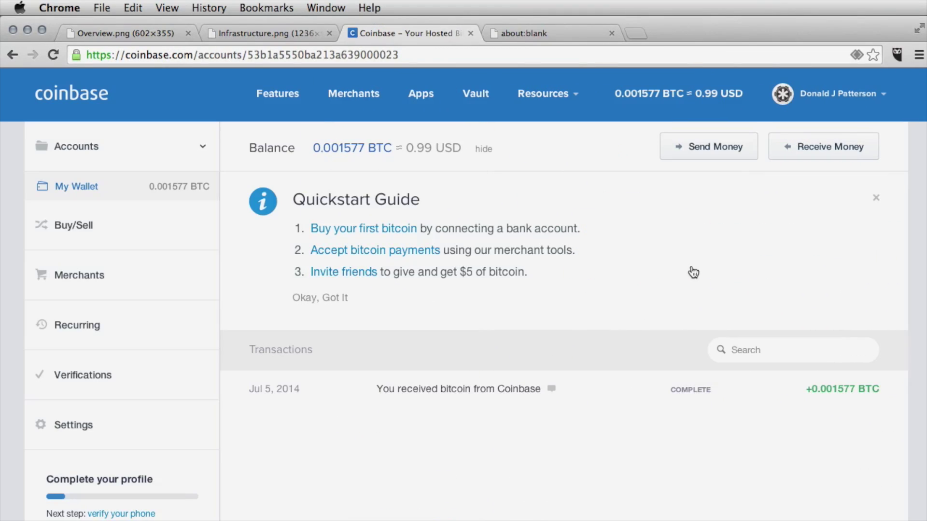
Review the 0.001577 BTC Coinbase balance, then return to the Bitcoin Core wallet.
key(super+Tab)
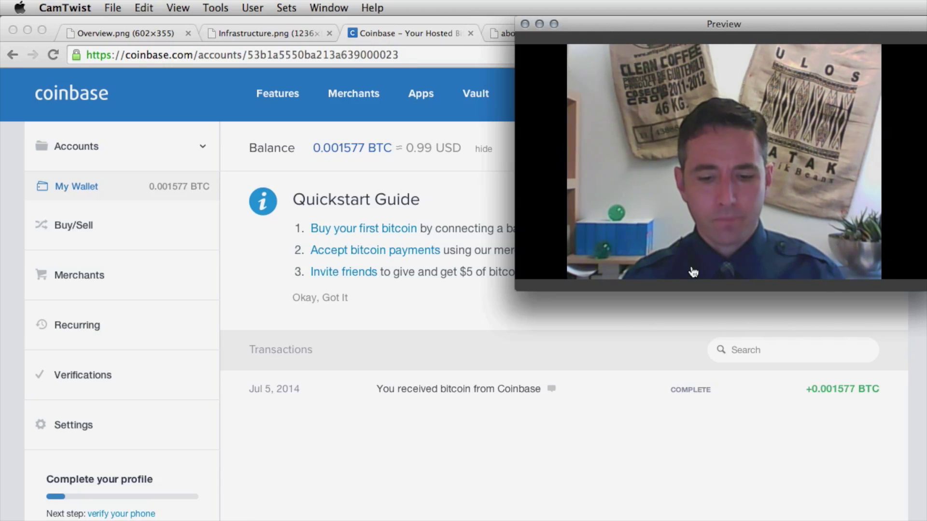
key(super+Tab)
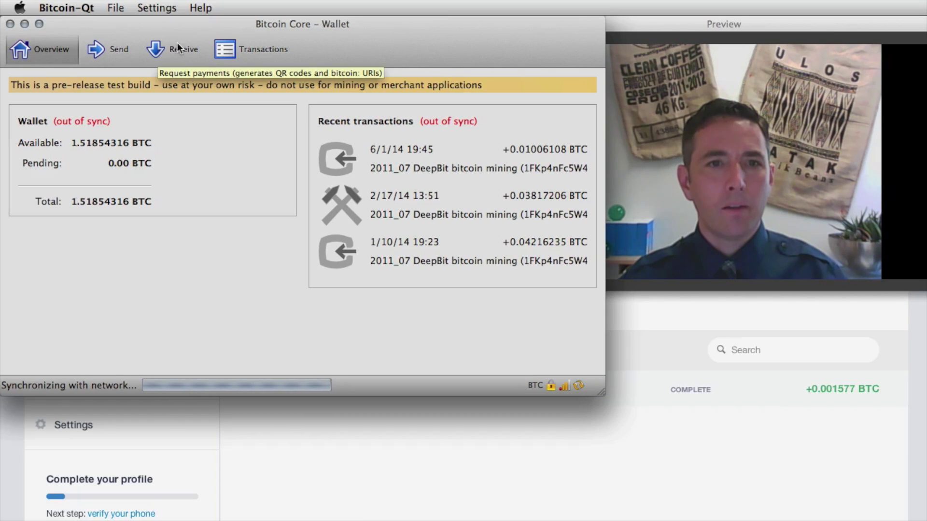
Delete the old 'Please send it by Tuesday' request from the Receive history.
click(162, 50)
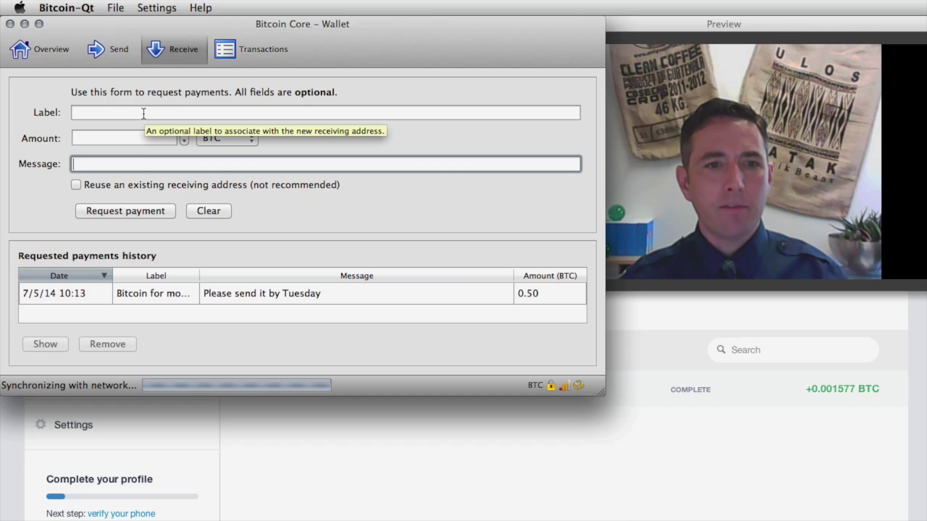
click(256, 293)
drag(96, 343, 158, 341)
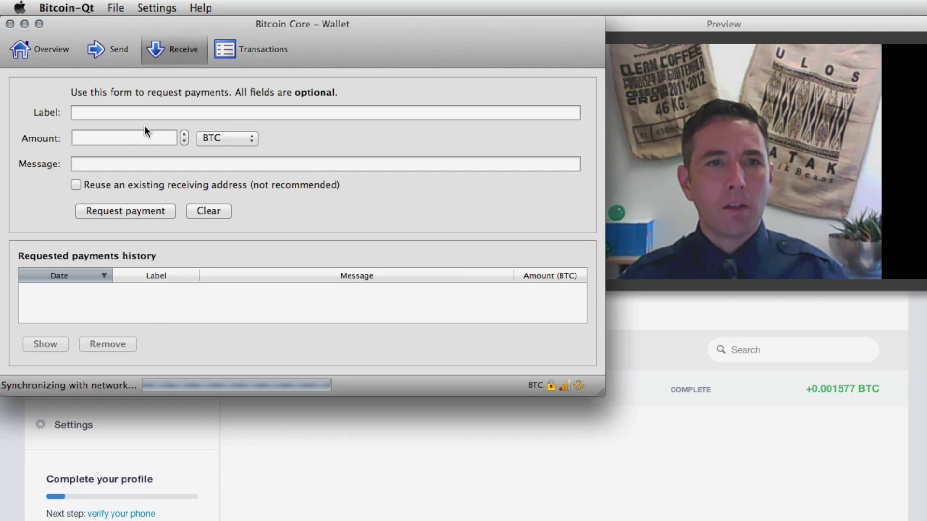
Enter label 'Demo of receiving bitcoin from coinbase' and amount 0.001577 BTC.
click(133, 115)
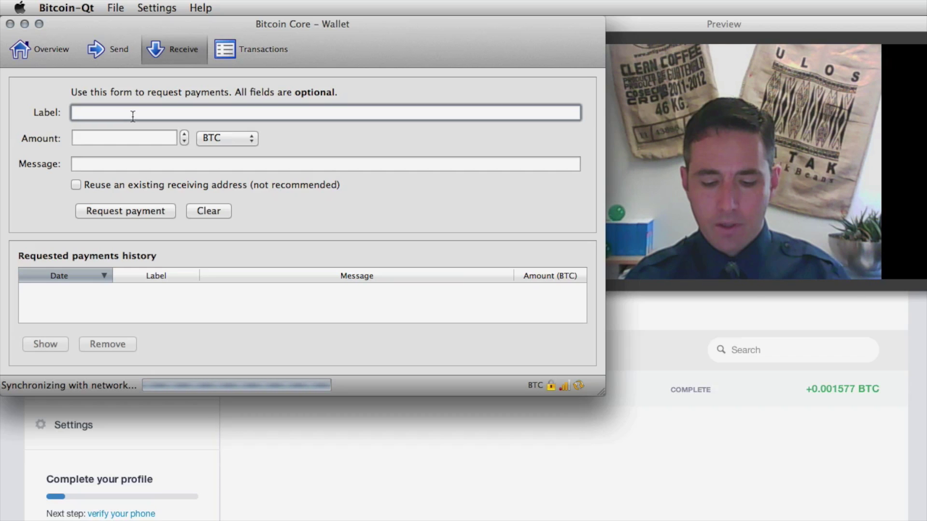
text(Demo of receiving bitcoin from coinbase)
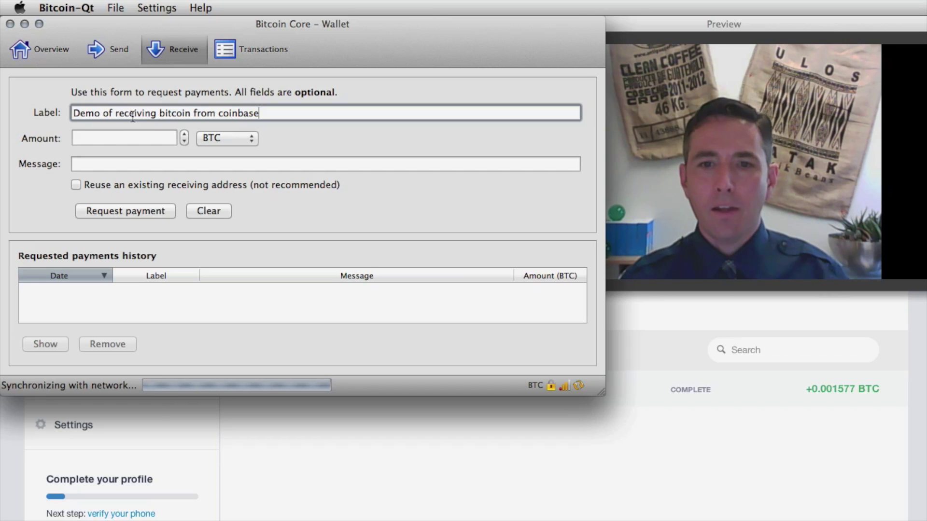
click(109, 140)
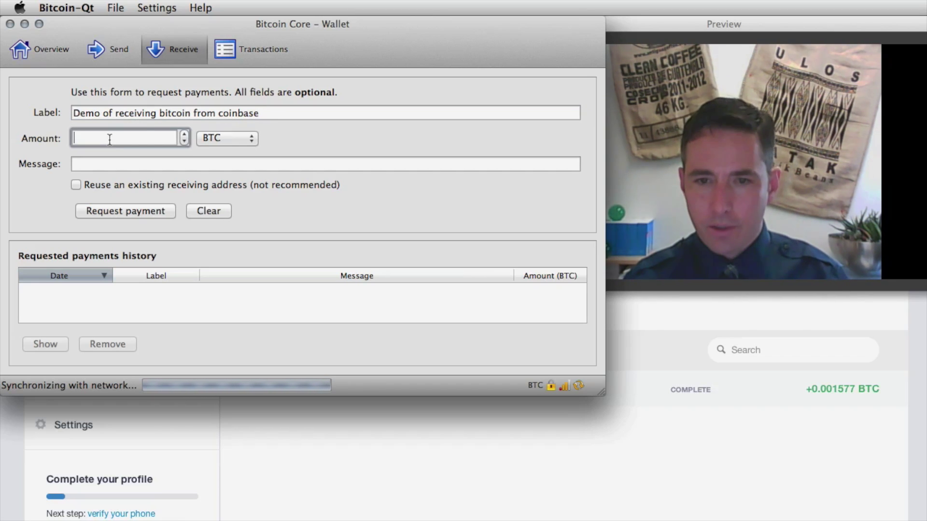
text(0.00)
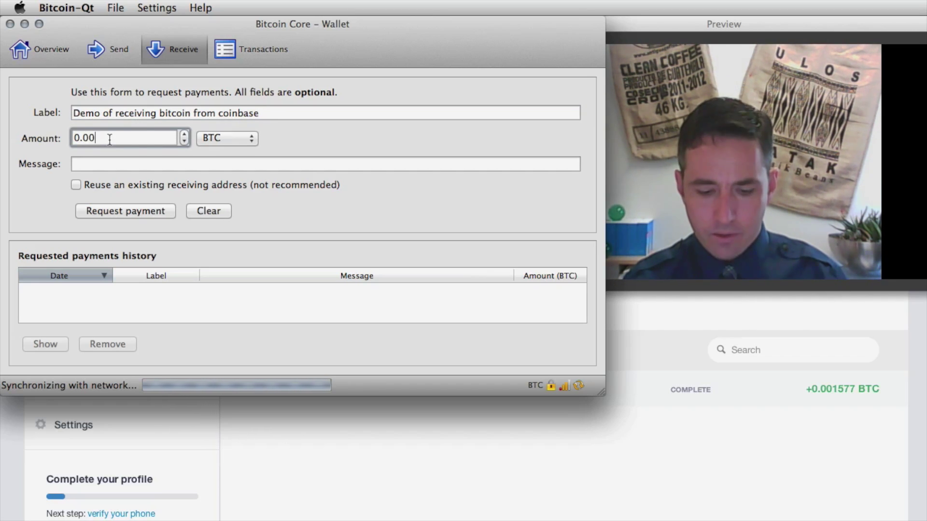
text(1577)
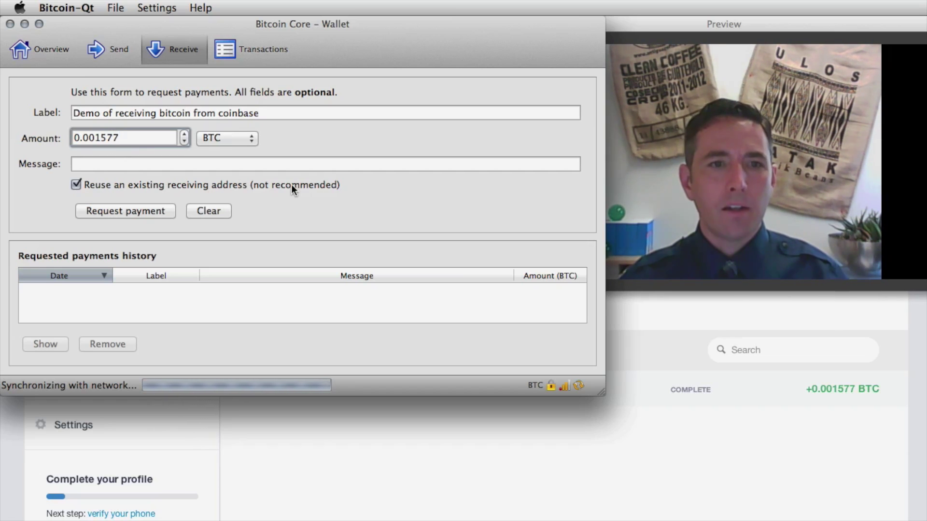
Reuse the '2011_06 First Key Pair I made' address and create the payment request.
click(144, 211)
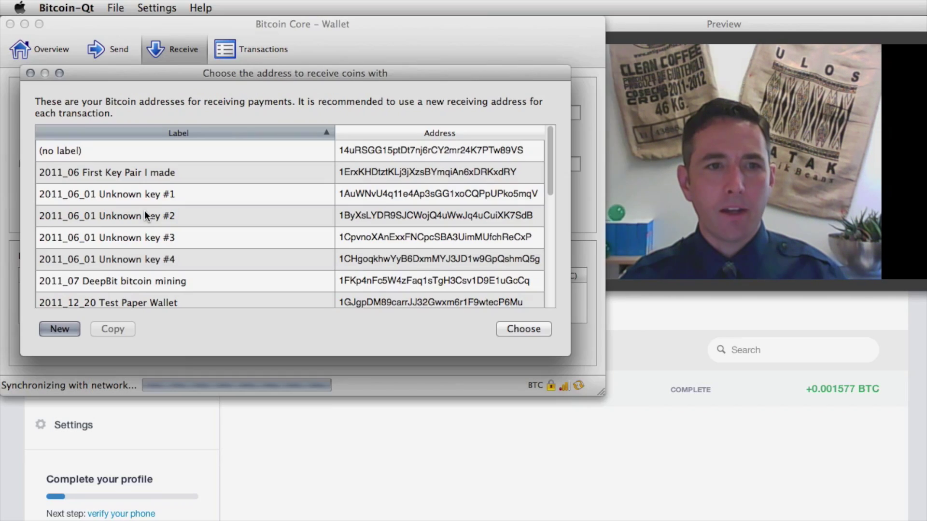
scroll(411, 258, down, 5)
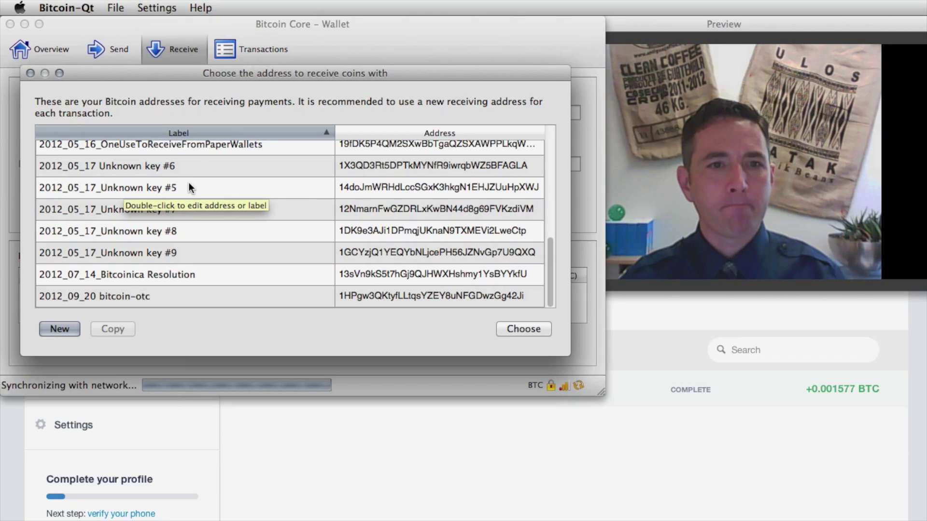
scroll(188, 188, up, 10)
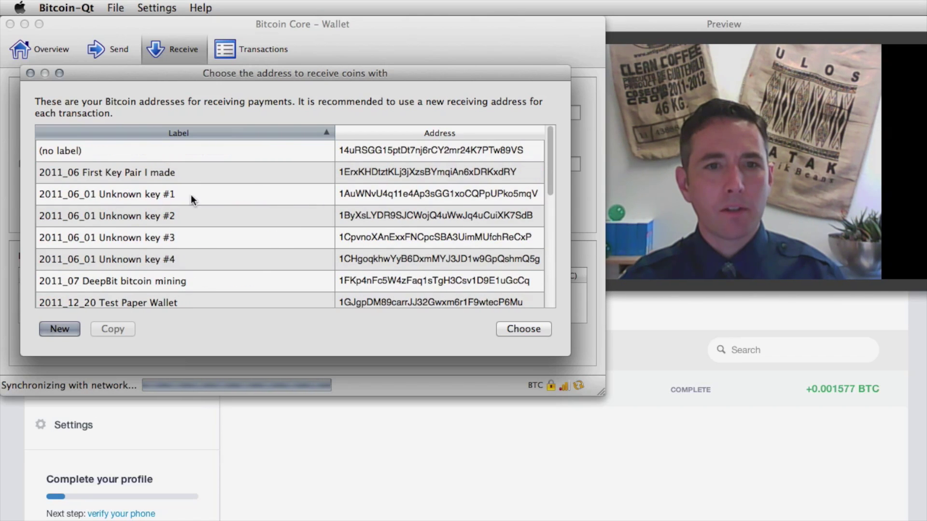
click(402, 175)
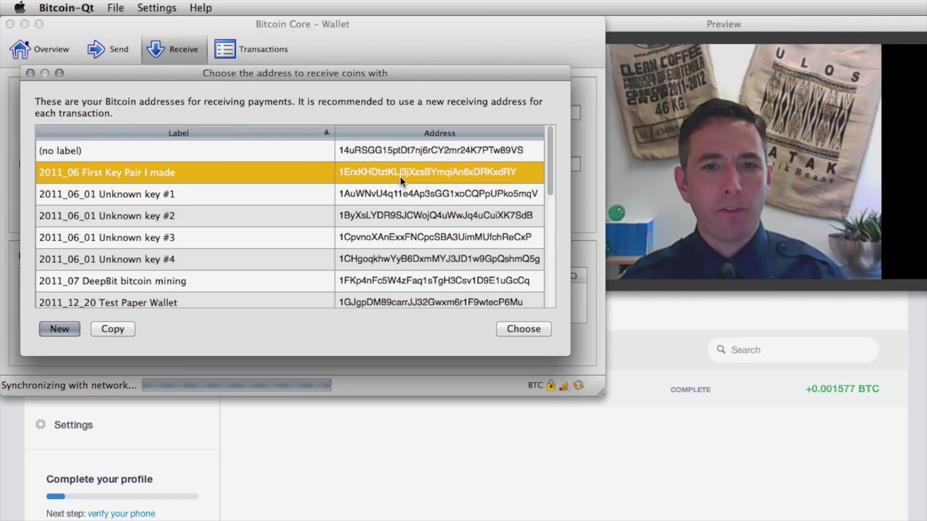
click(523, 329)
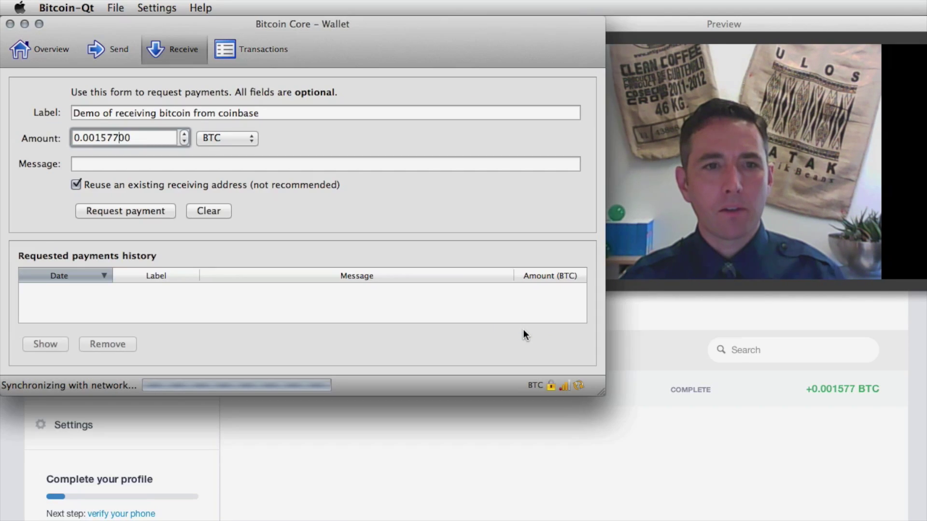
key(Return)
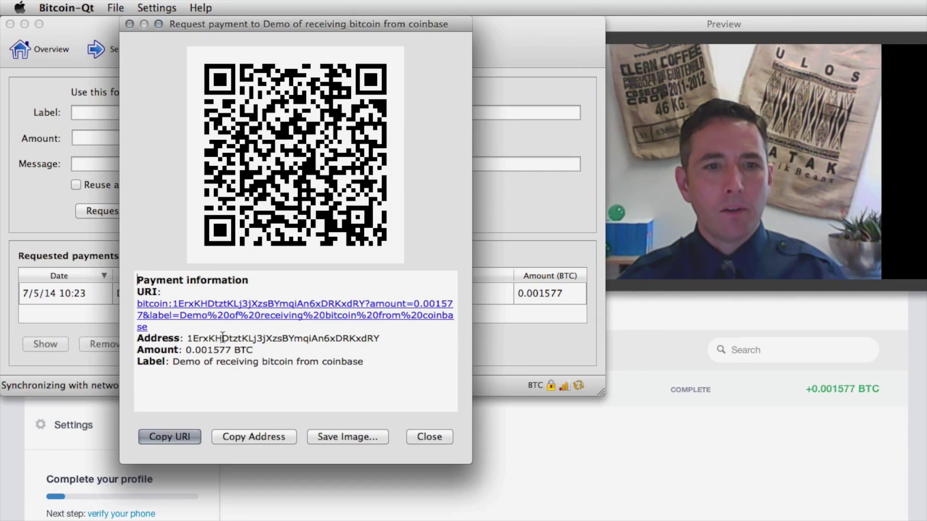
Copy the request's receiving address, close the request, and bring the Coinbase page forward.
double_click(222, 338)
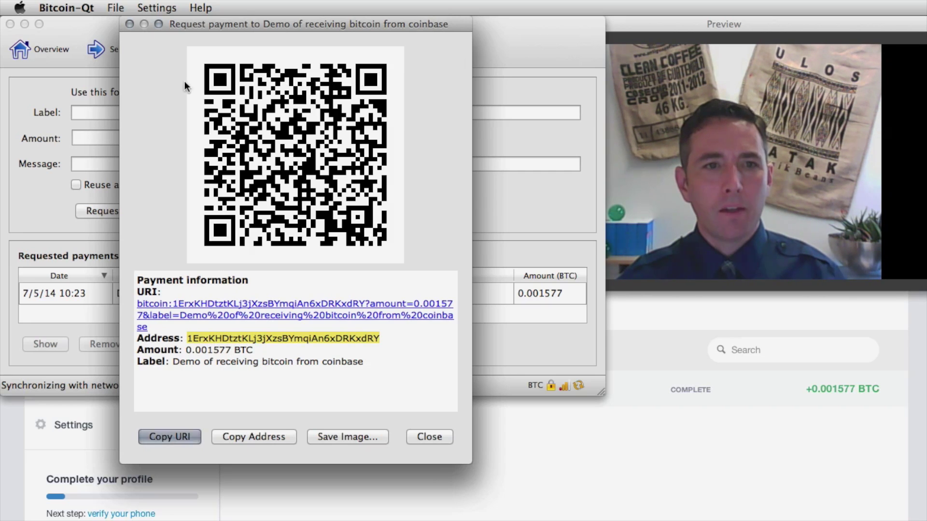
click(430, 437)
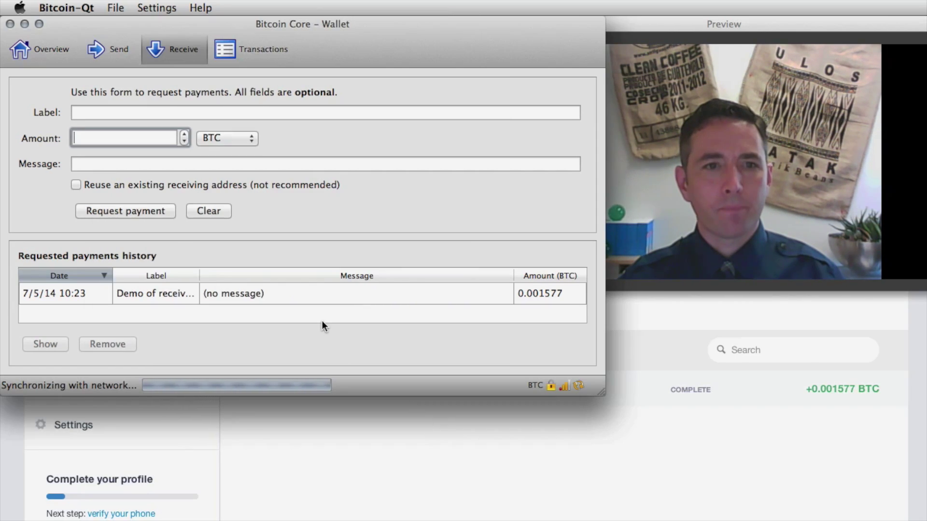
click(47, 46)
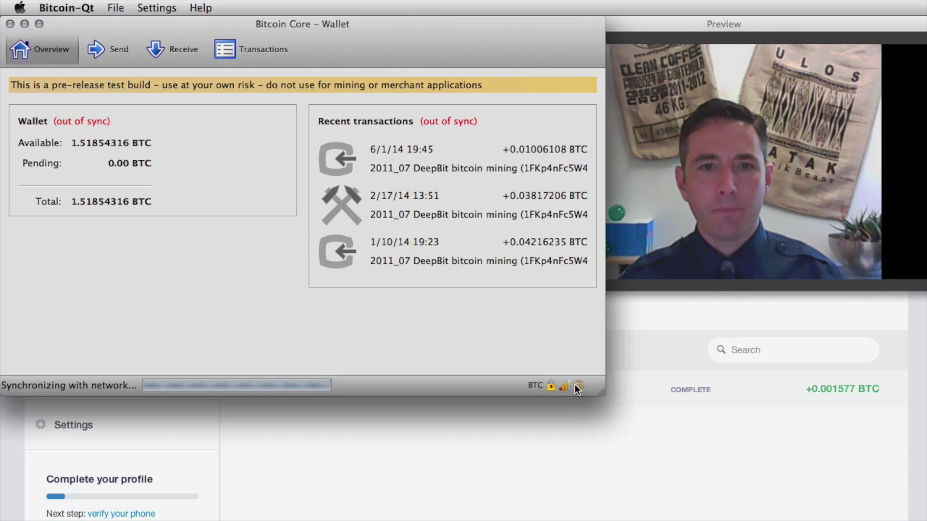
mouse_move(575, 385)
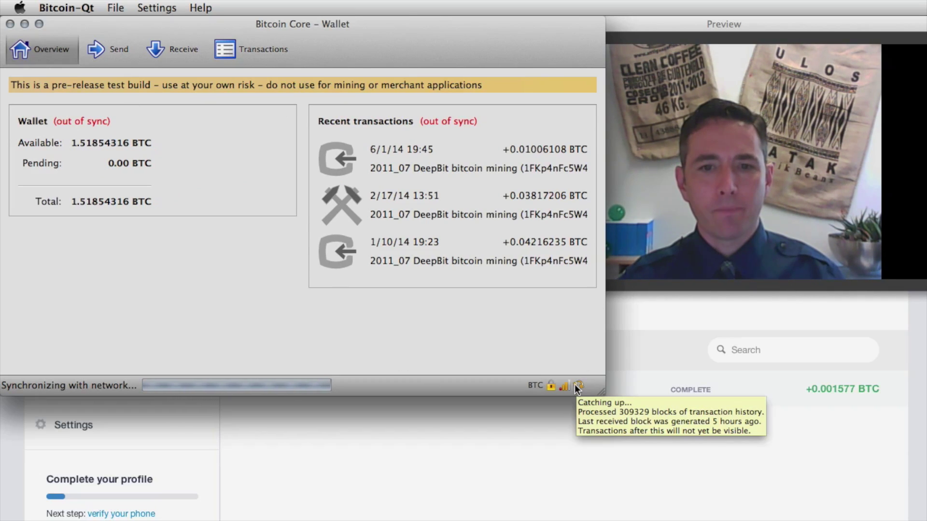
click(449, 417)
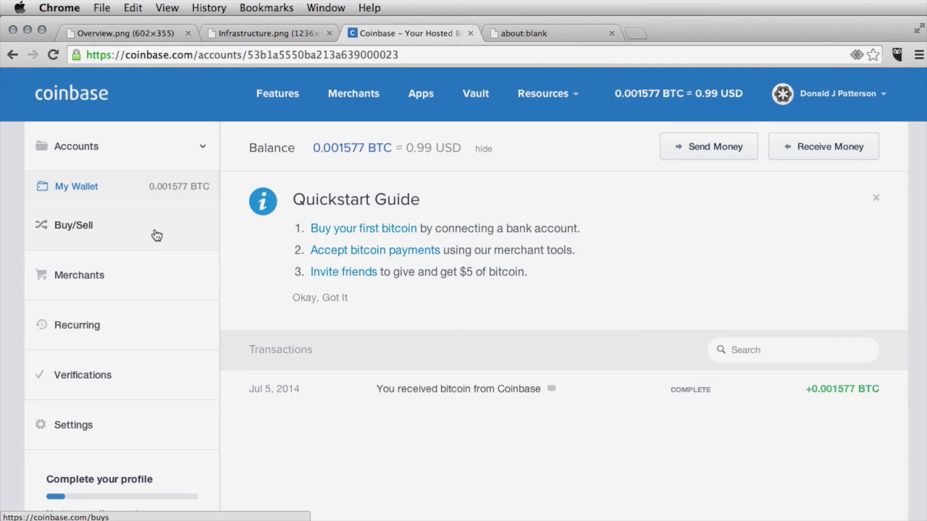
Send 0.001577 BTC to the pasted address with message 'Here's my test bitcoin payme', then return to Bitcoin Core.
click(723, 153)
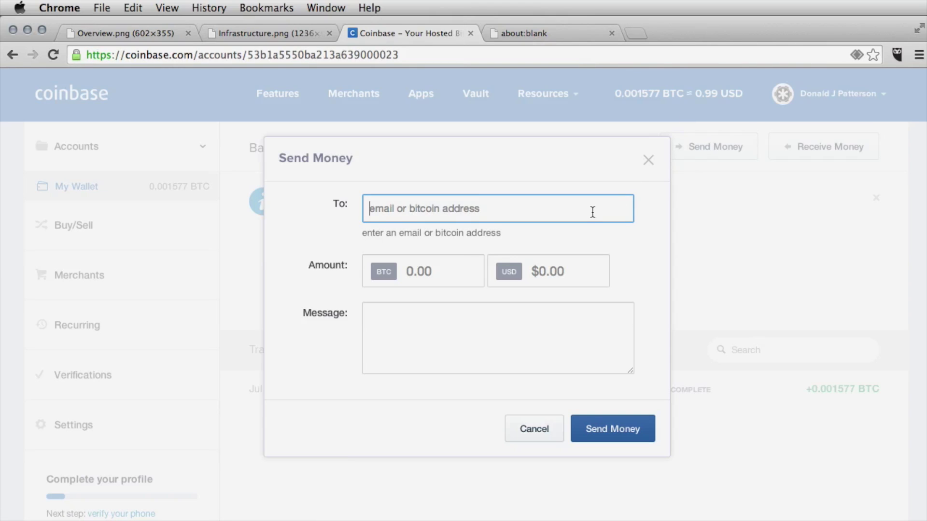
key(super+v)
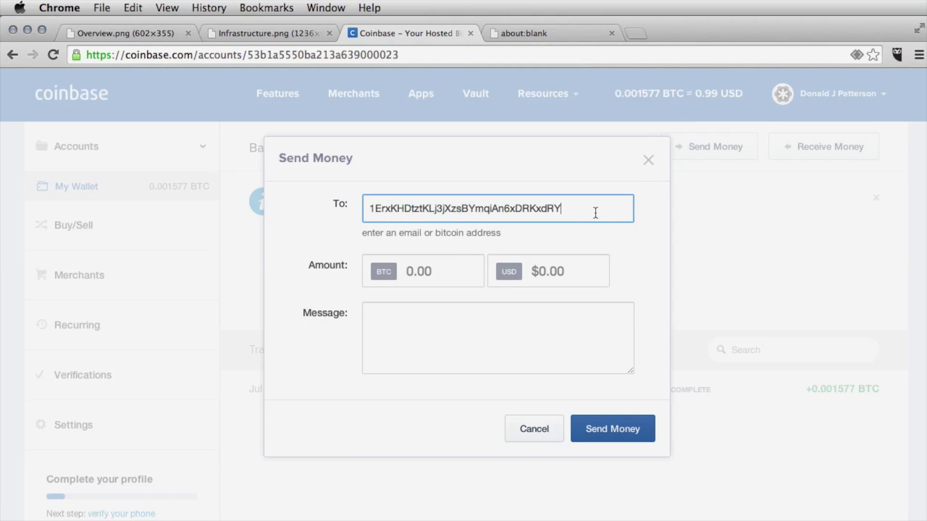
click(477, 278)
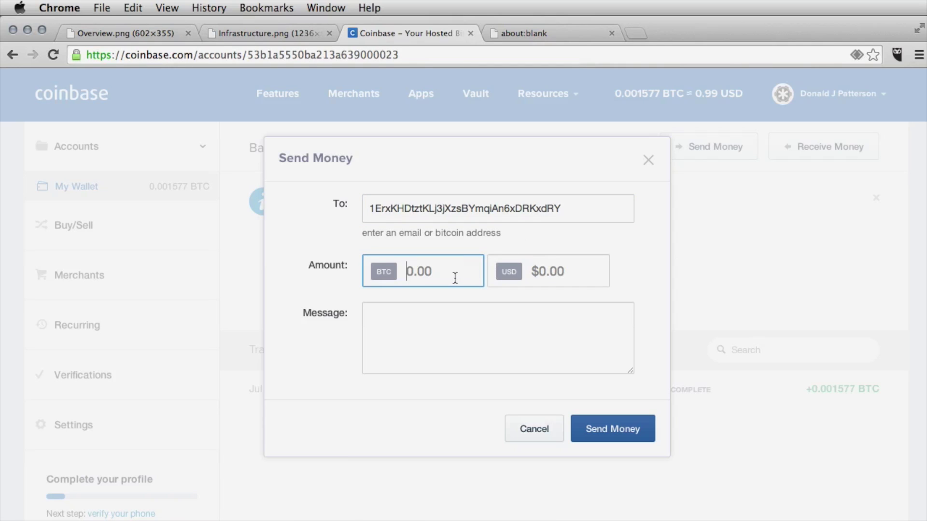
text(0)
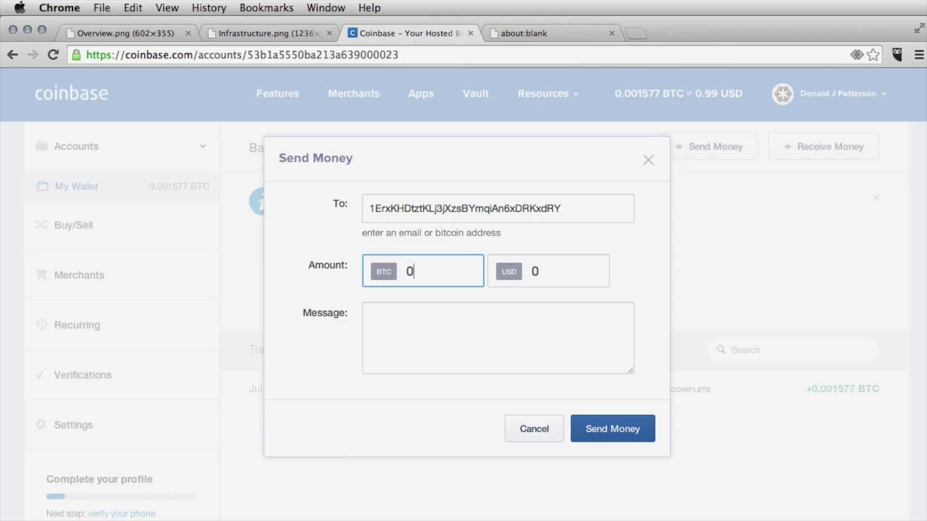
text(.001577)
click(453, 325)
text(Here')
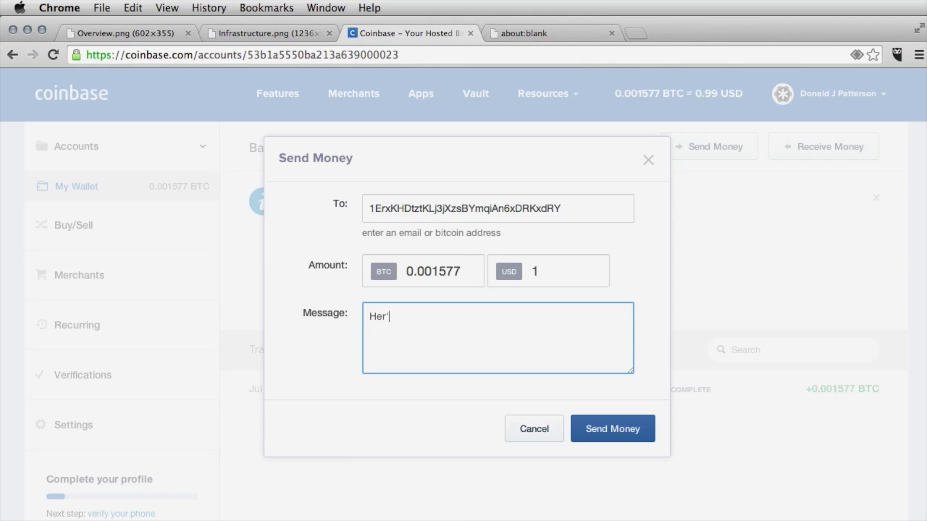
text(s my test bitcoin payme)
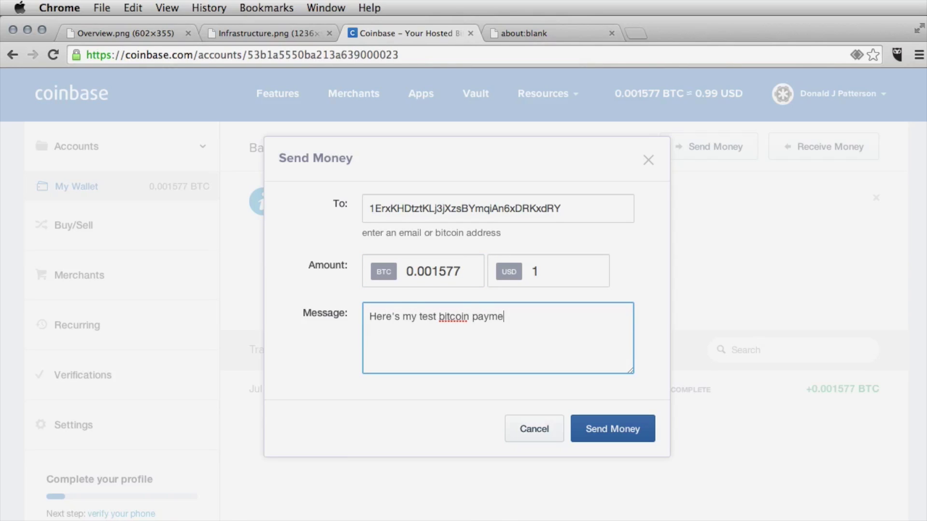
click(609, 430)
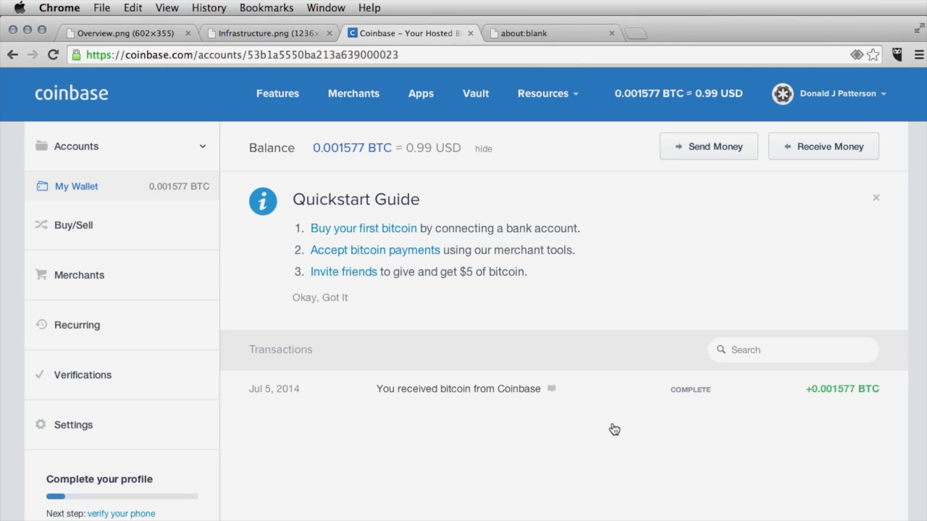
key(super+Tab)
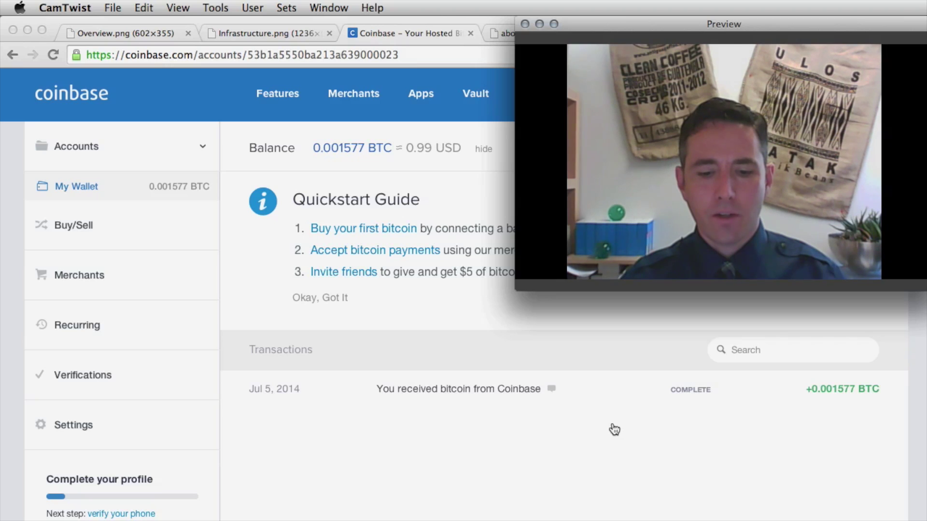
key(super+Tab)
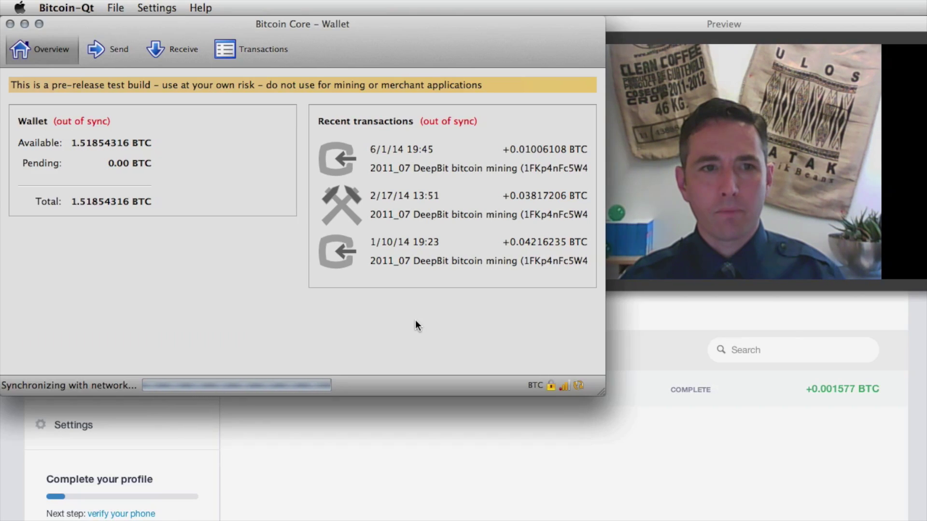
Show the Transactions list, where the incoming 0.001577 BTC appears unconfirmed.
mouse_move(578, 389)
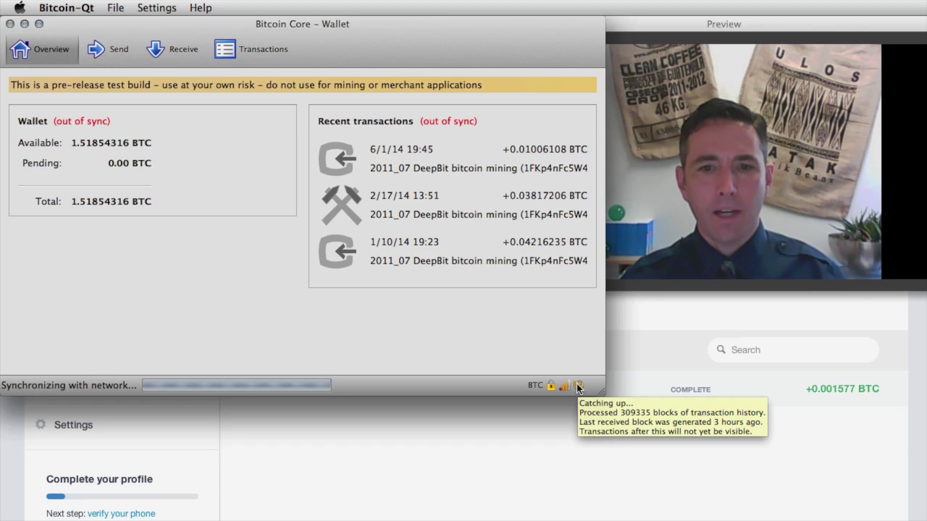
click(273, 54)
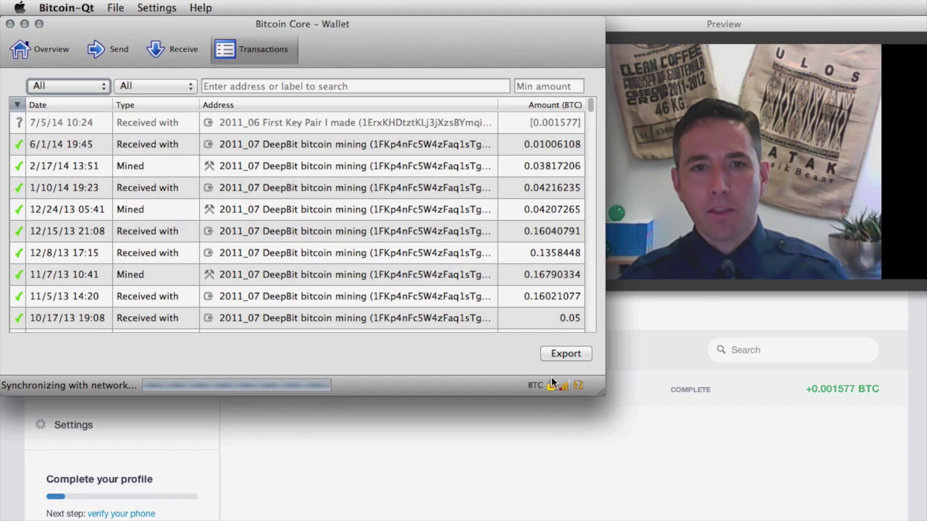
mouse_move(551, 377)
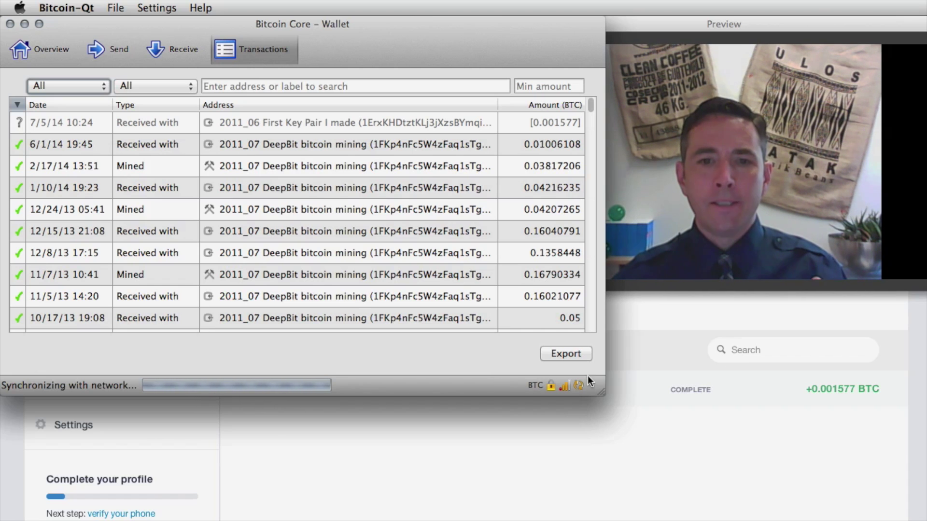
mouse_move(580, 388)
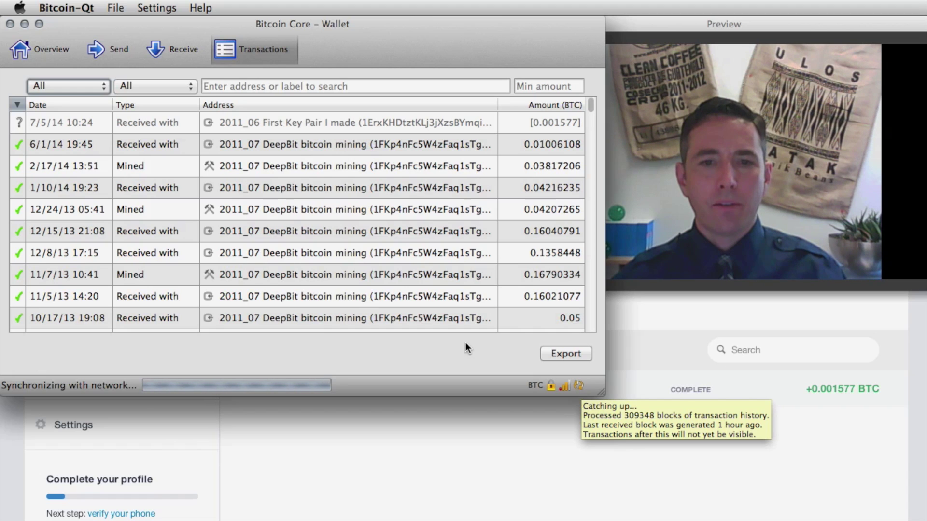
View the Overview with 0.001577 BTC pending and 1.52012016 BTC total, reading transaction tooltips.
click(42, 52)
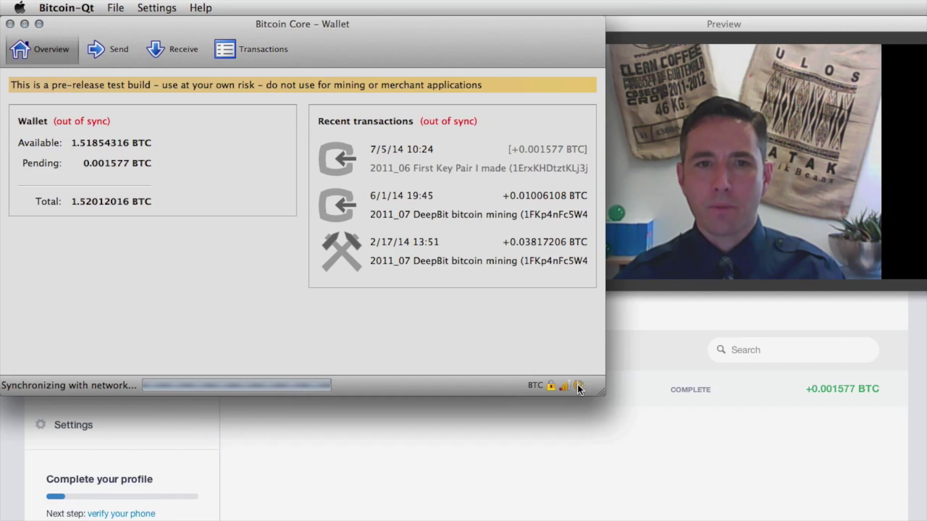
mouse_move(578, 386)
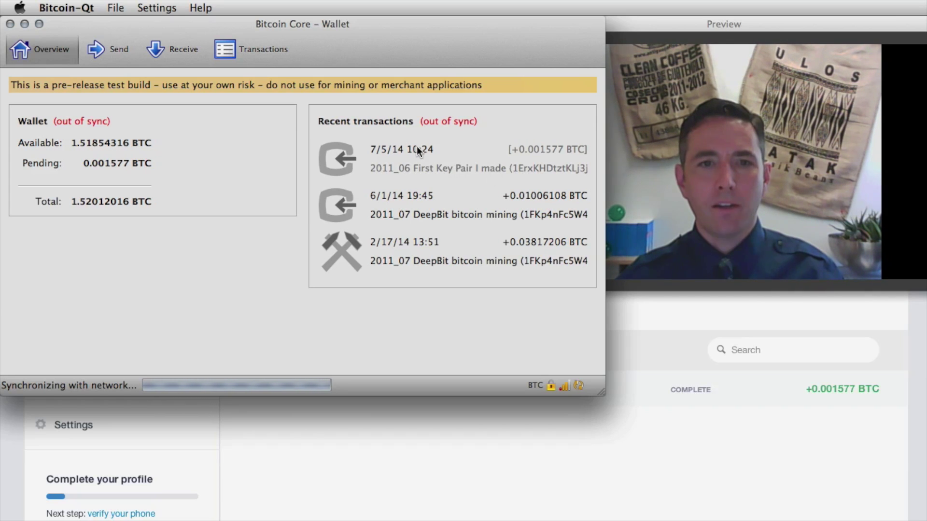
mouse_move(412, 147)
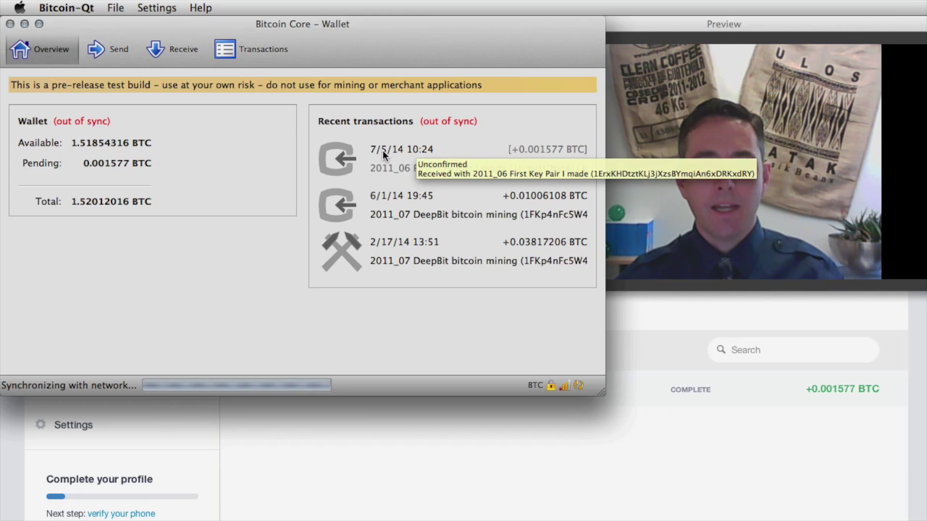
mouse_move(470, 192)
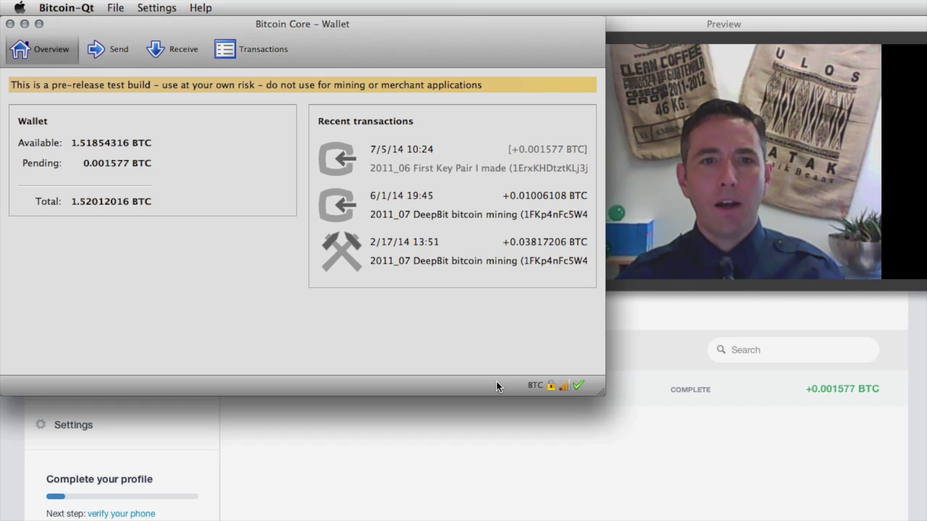
Reopen the transaction history showing the unconfirmed 0.001577 BTC, then switch to Chrome.
click(273, 52)
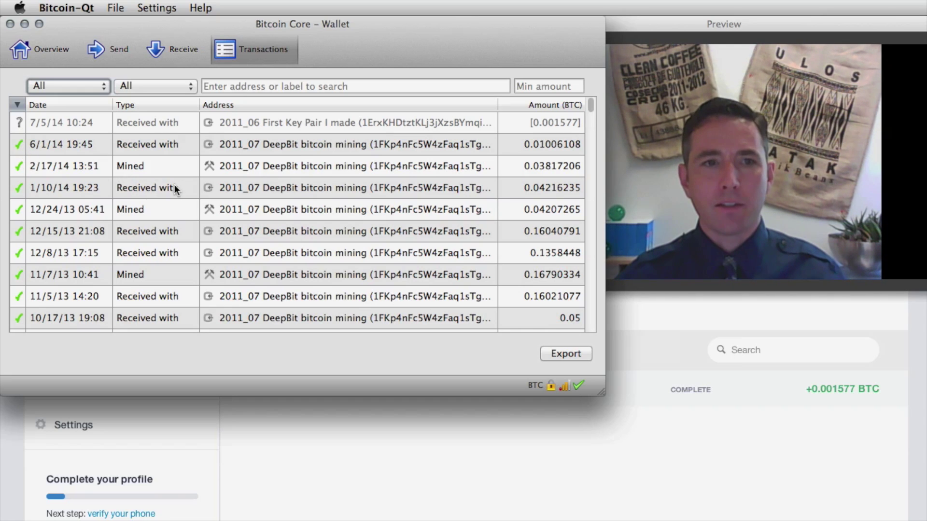
key(super+Tab)
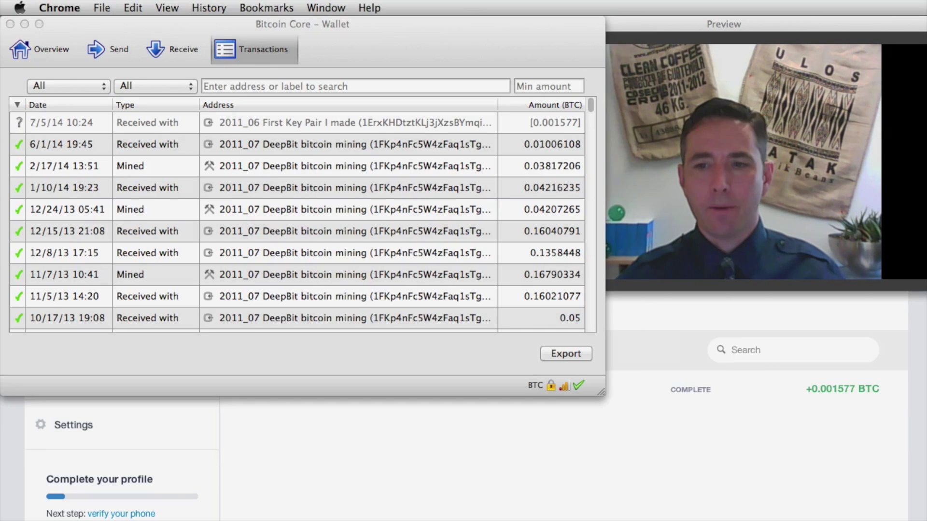
key(super+n)
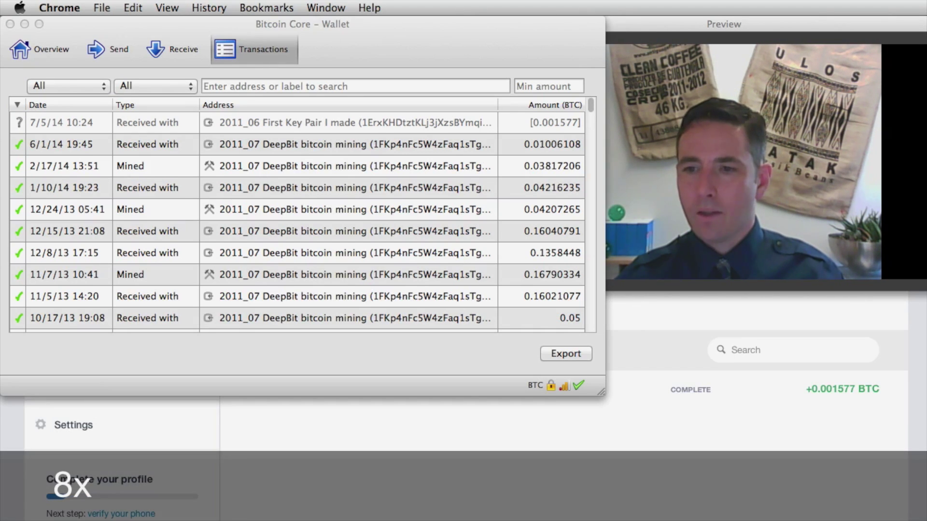
key(super+Tab)
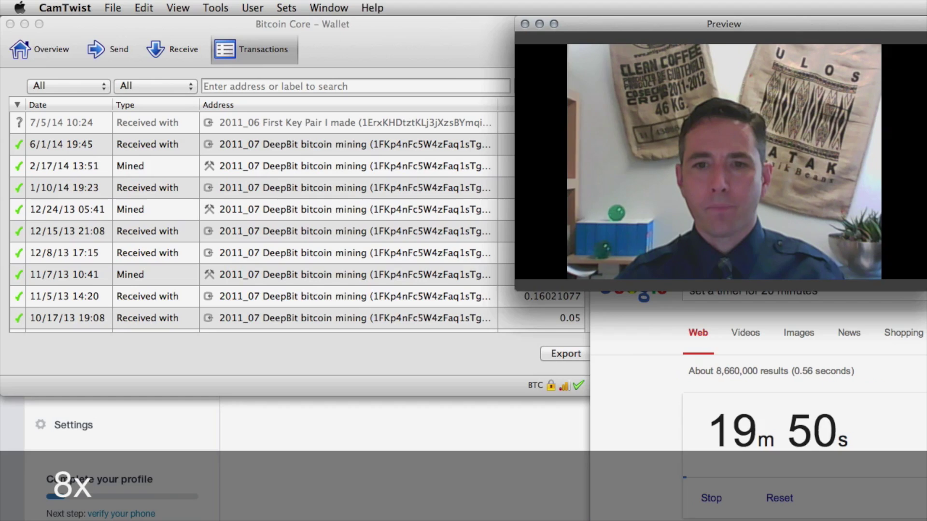
key(super+Tab)
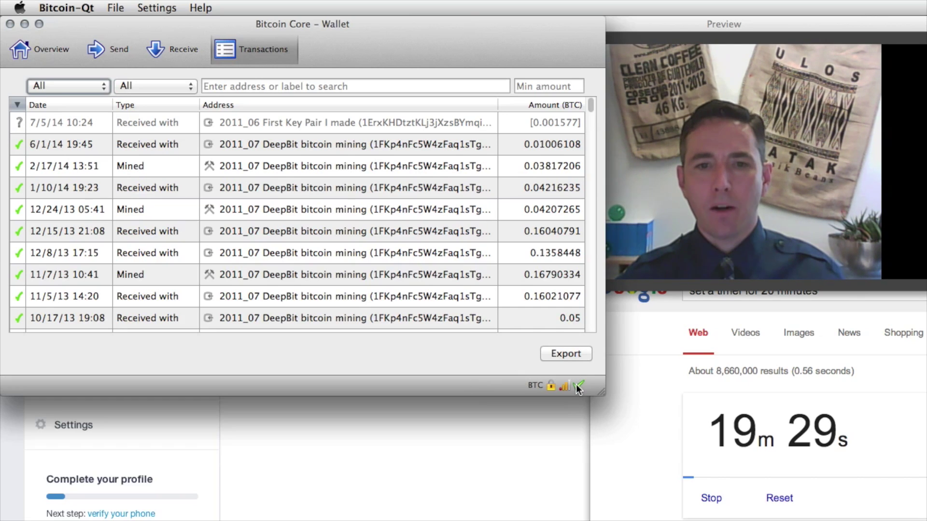
mouse_move(576, 385)
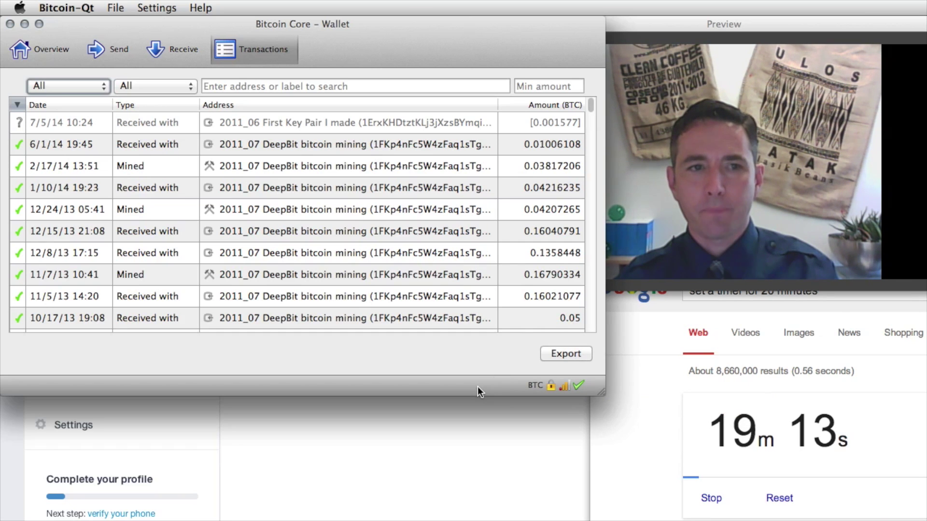
key(super+Tab)
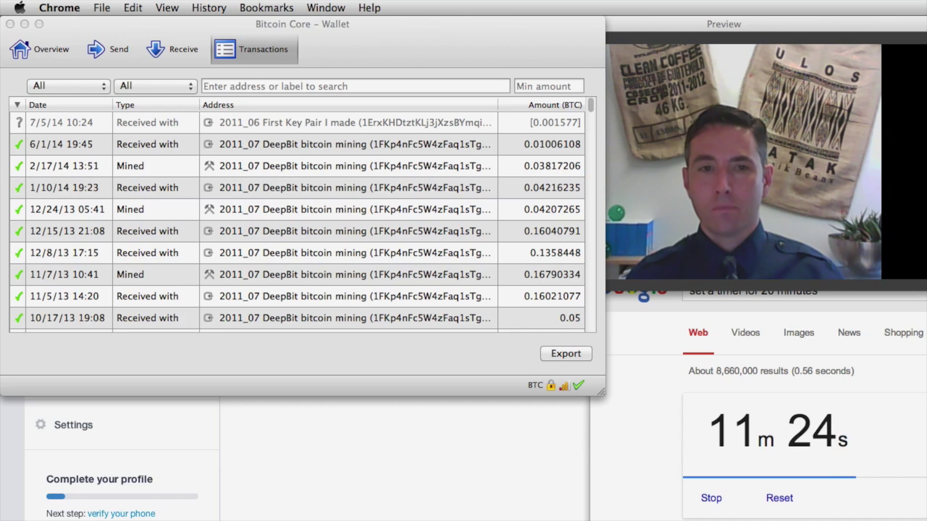
click(438, 384)
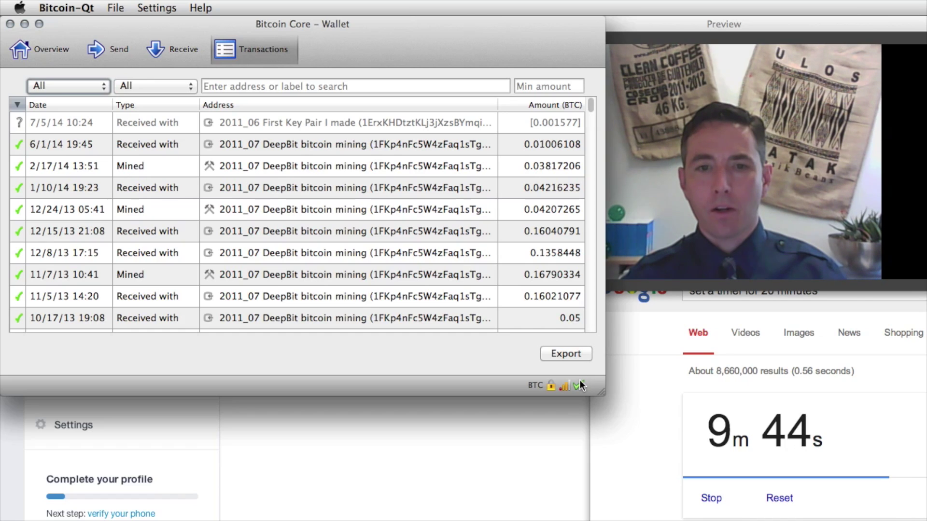
Watch the incoming 0.001577 BTC status until it reads 2 of 6 recommended confirmations.
mouse_move(580, 382)
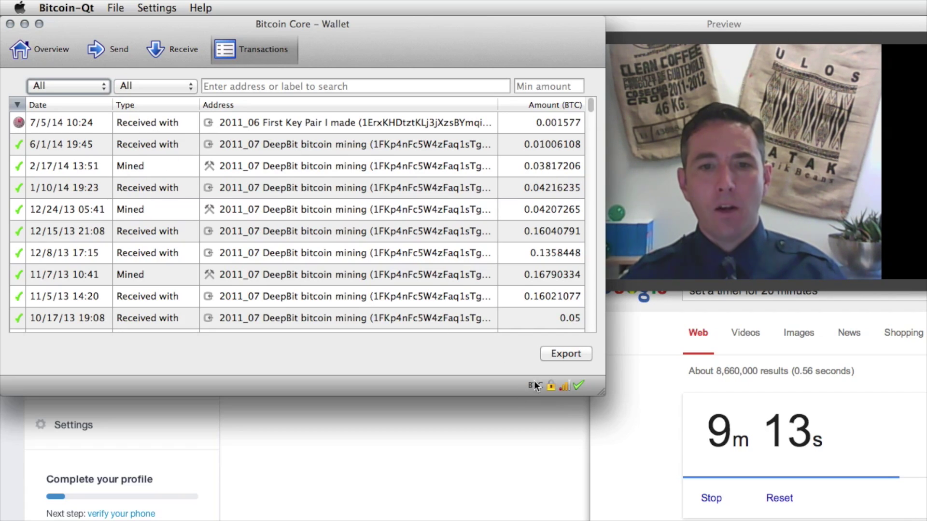
mouse_move(576, 387)
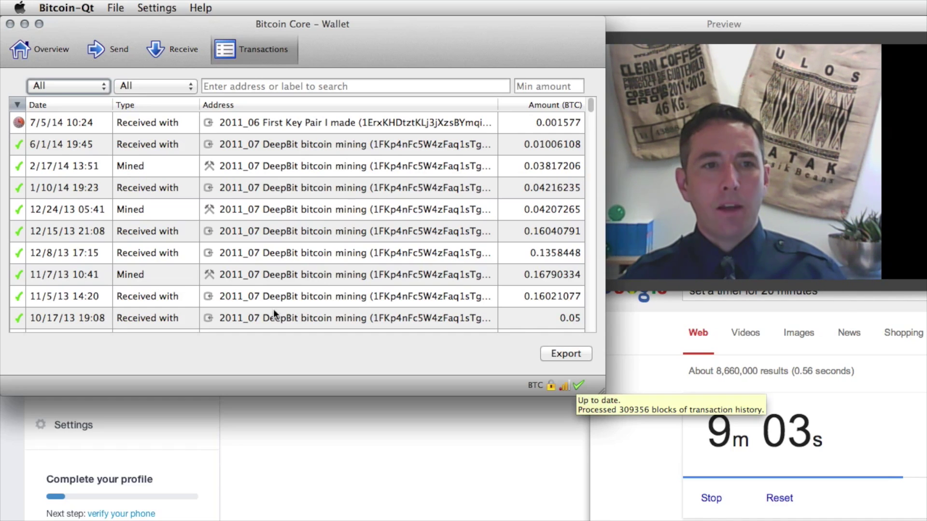
mouse_move(18, 126)
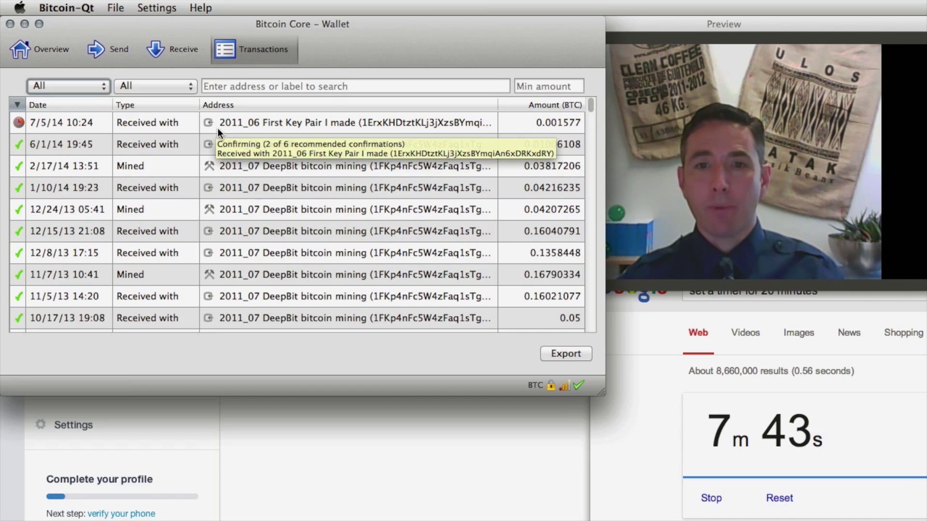
Check the 1.52012016 BTC balance and the confirming payment in Bitcoin Core, then return to Coinbase.
click(47, 50)
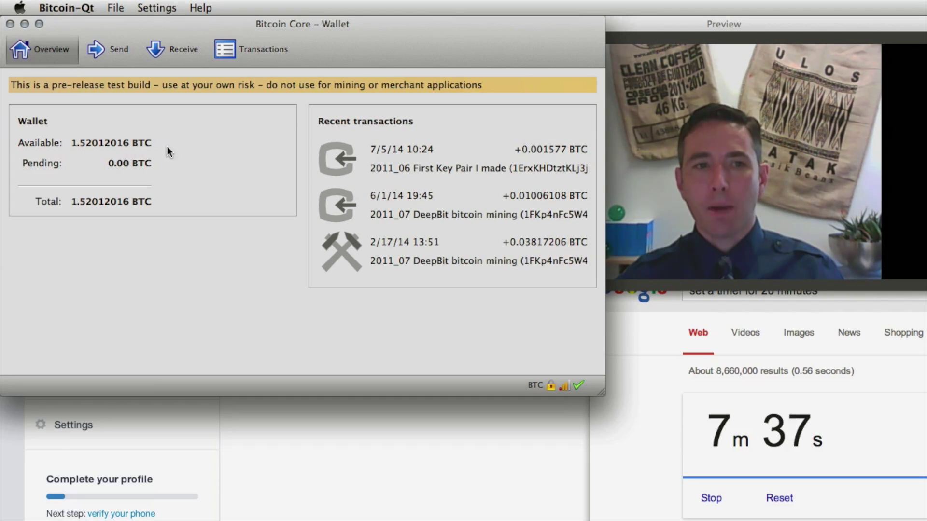
click(260, 49)
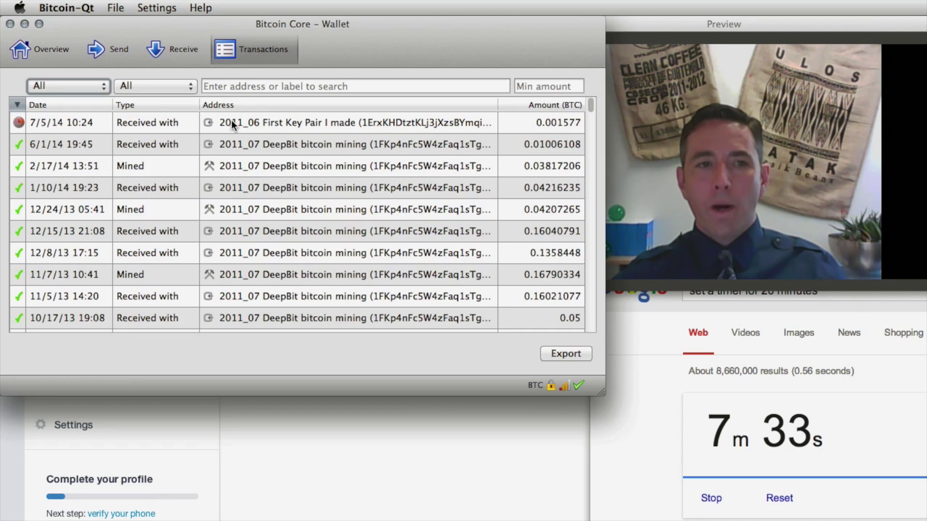
mouse_move(231, 120)
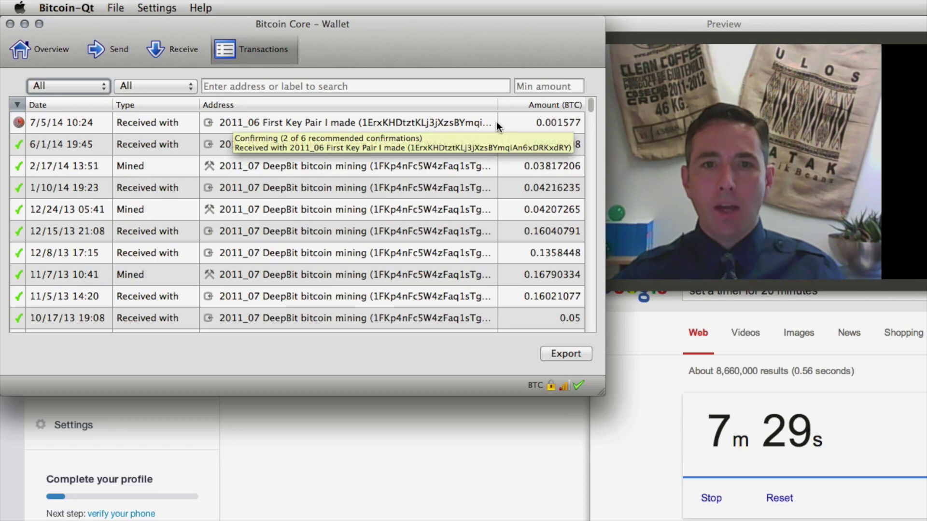
click(415, 433)
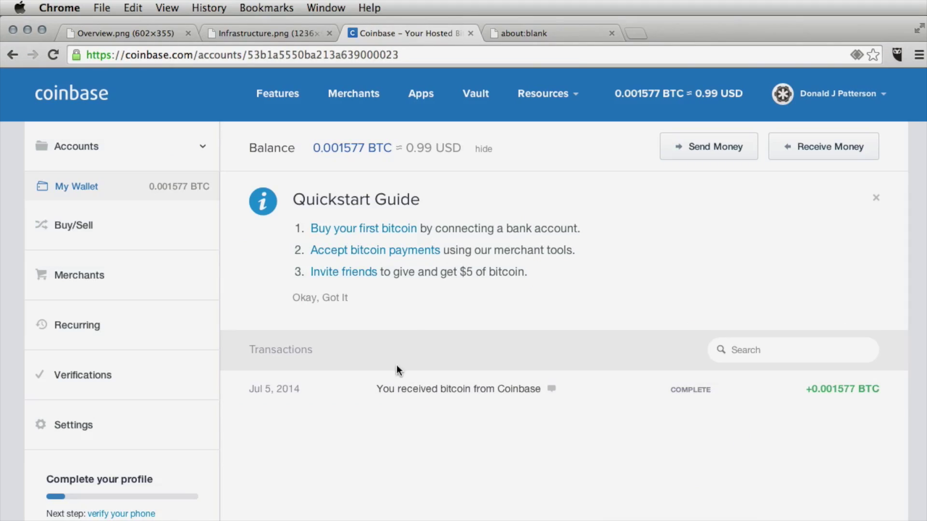
Reload Coinbase to show the 0.00 BTC balance and open the pending 0.001577 BTC send's details.
key(super+r)
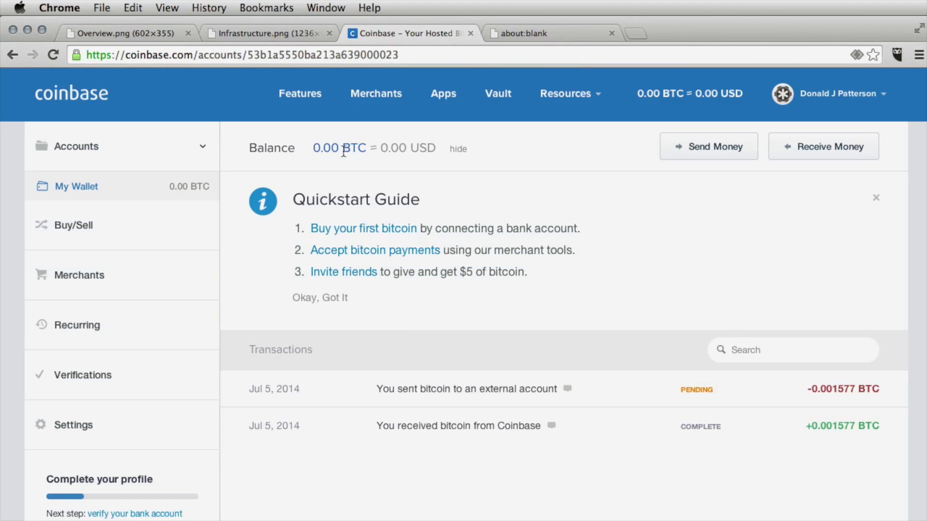
key(super+Tab)
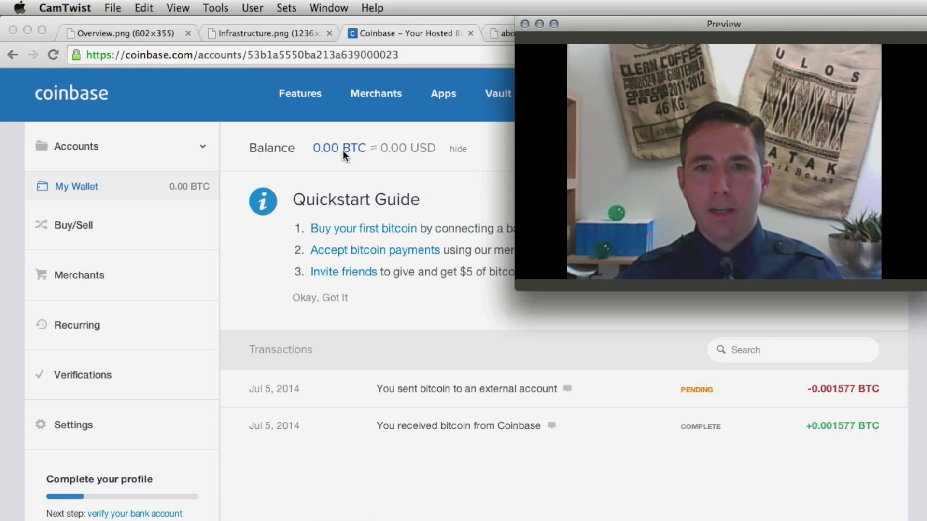
click(451, 311)
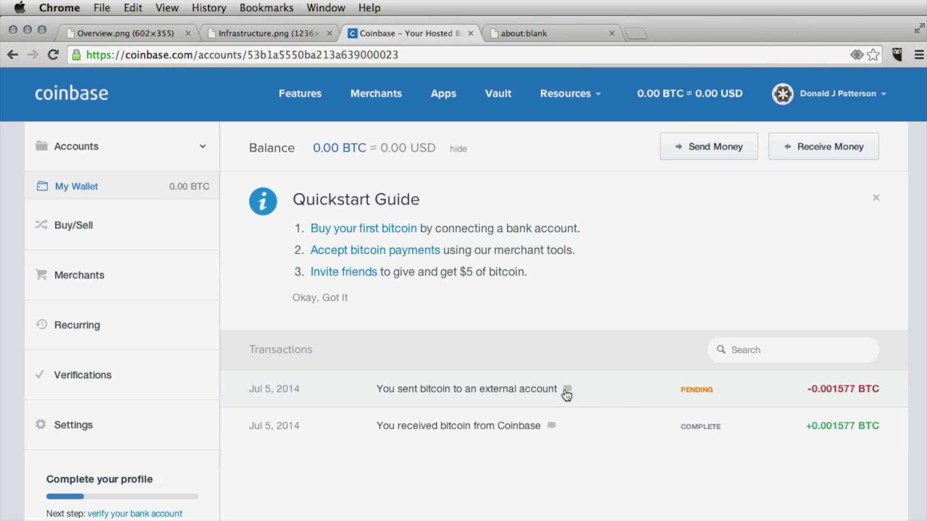
click(534, 395)
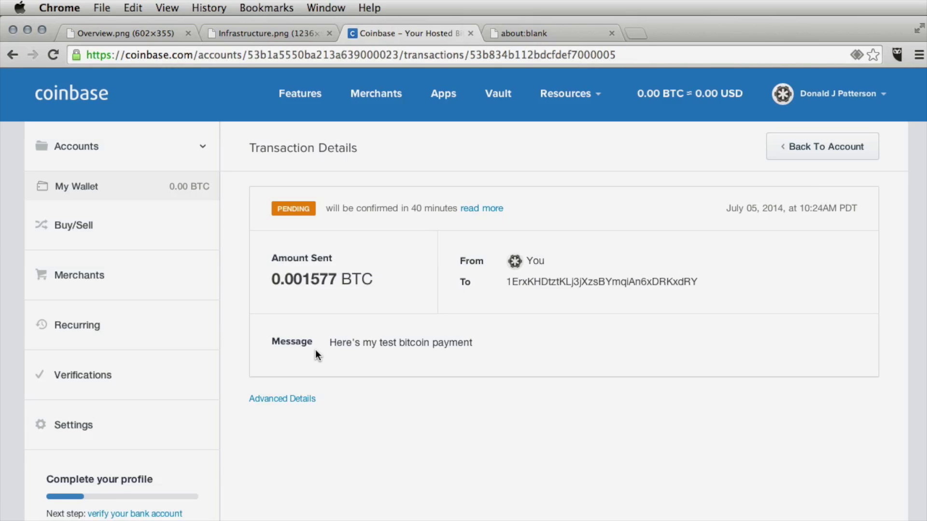
View the send's network record: 2 confirmations, 436 bytes, 0.0002 fee, outputs 0.00157700 and 0.00159956.
click(290, 399)
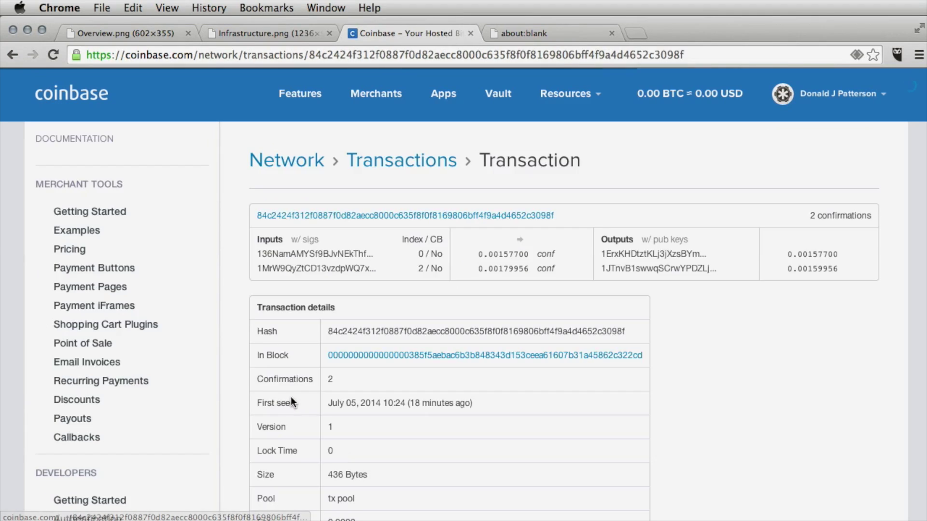
scroll(694, 346, down, 3)
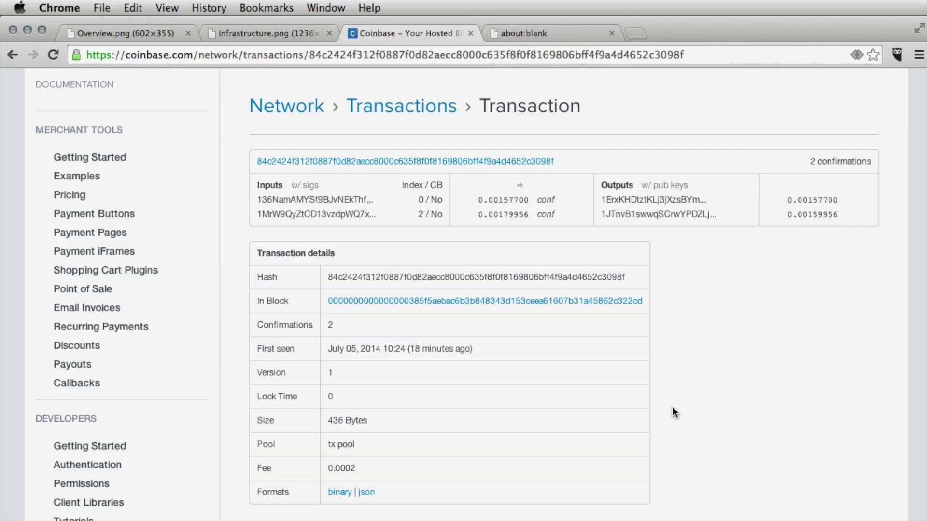
scroll(674, 412, up, 3)
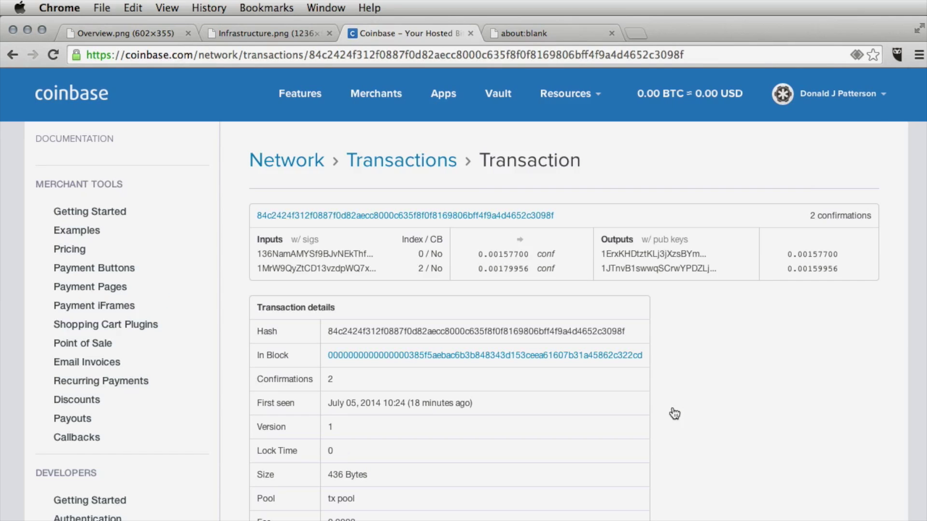
key(super+Tab)
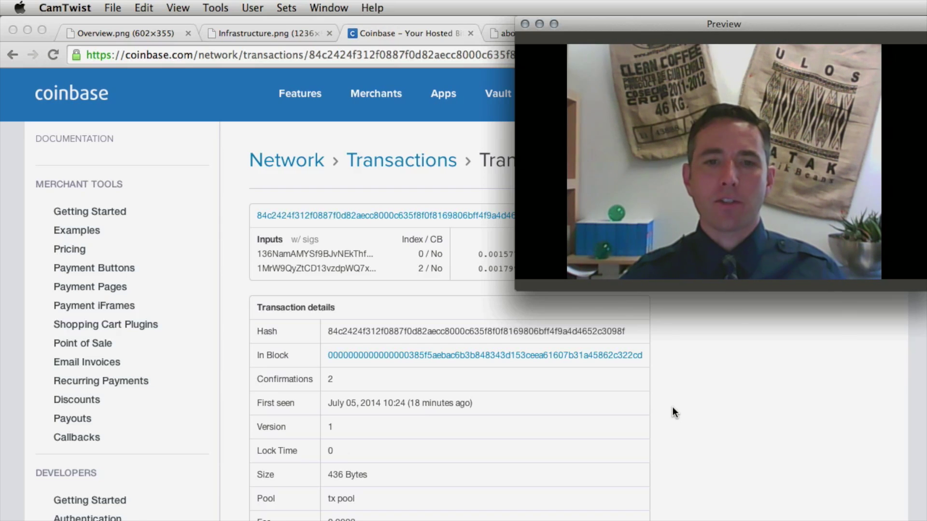
click(736, 421)
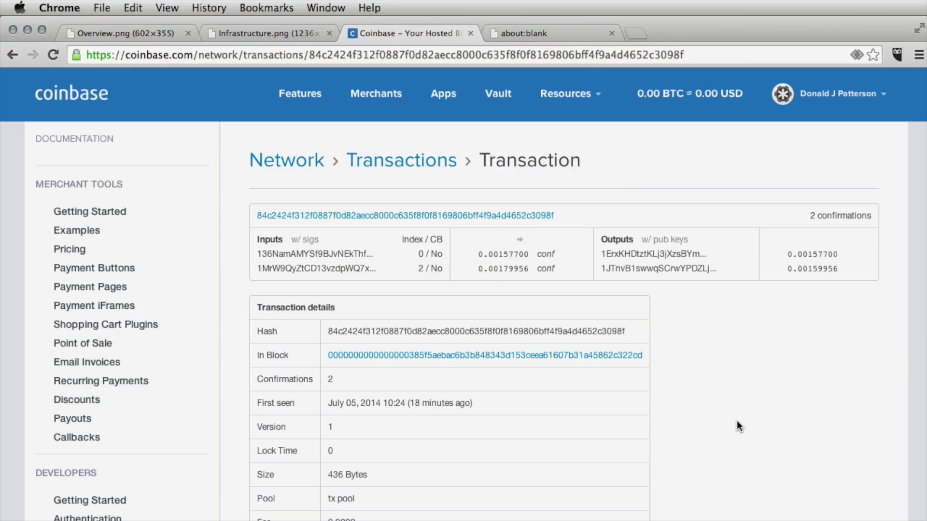
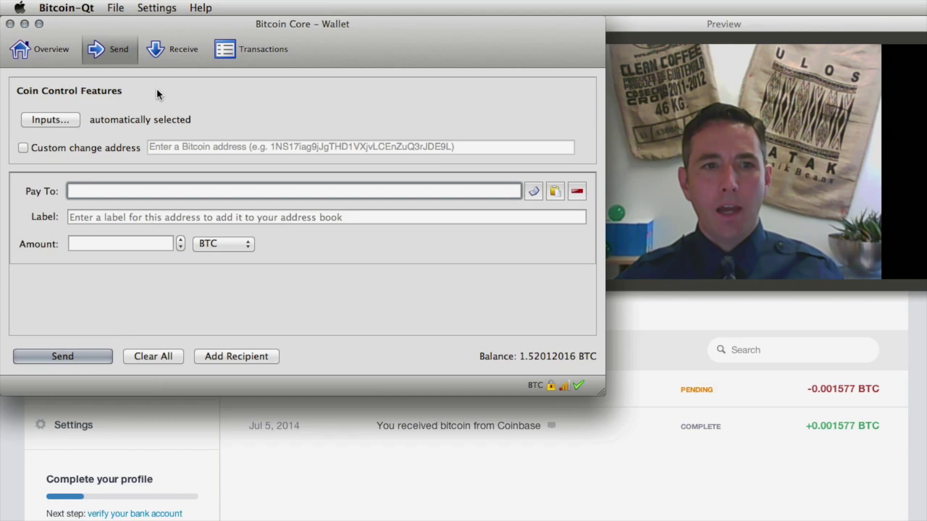
Show the wallet's Send page with coin control and the 1.52012016 BTC balance.
click(65, 120)
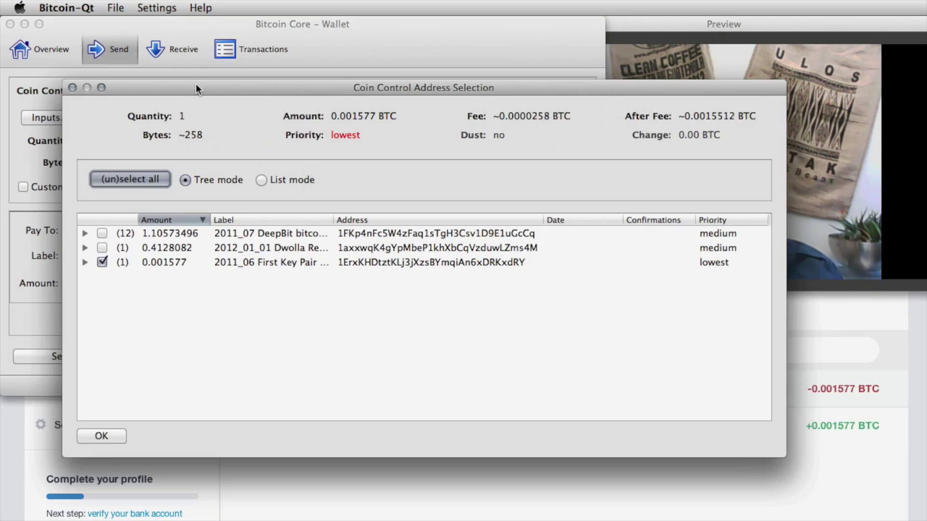
In Coin Control, deselect all inputs and tick only the 0.001577 BTC coin.
click(102, 263)
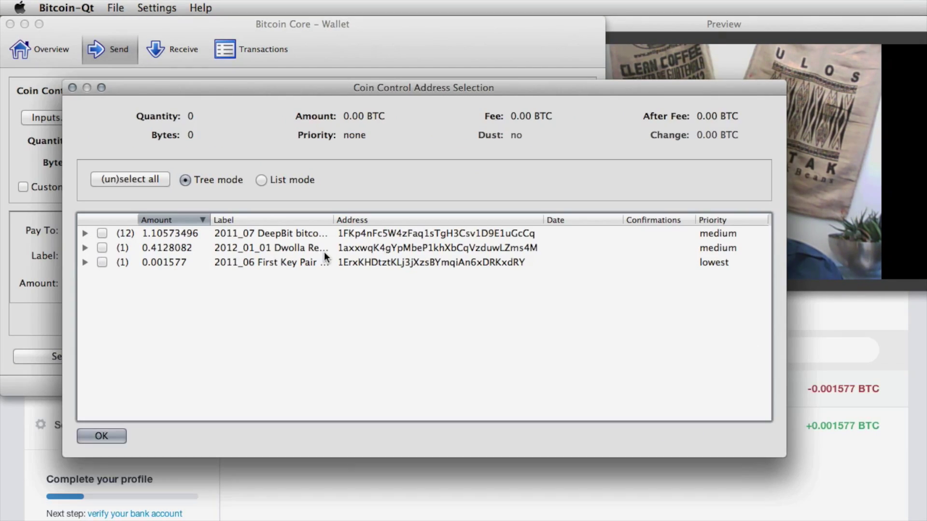
click(85, 234)
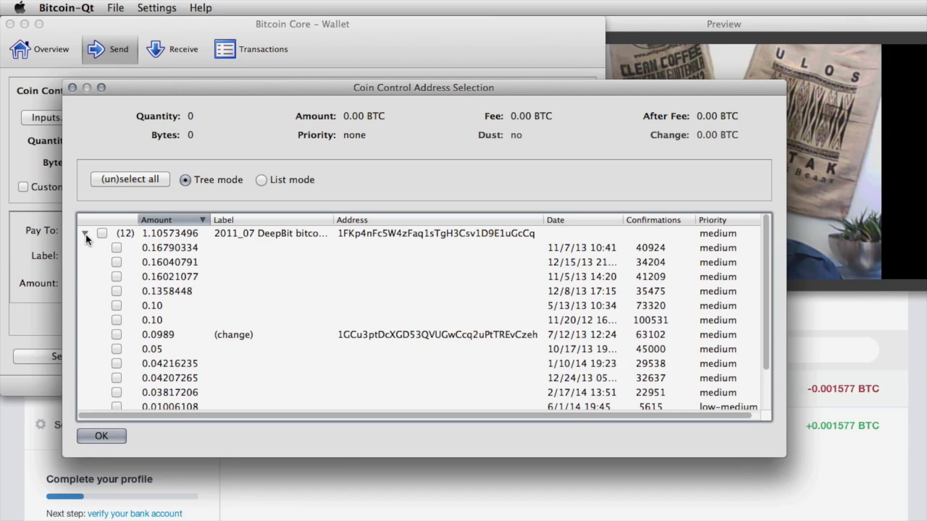
click(85, 234)
click(85, 248)
click(85, 248)
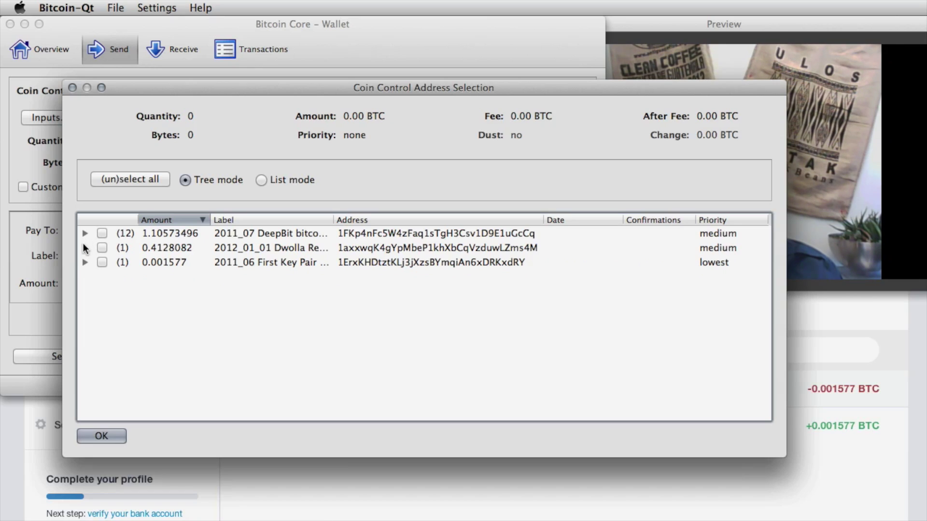
click(84, 263)
click(84, 263)
click(102, 263)
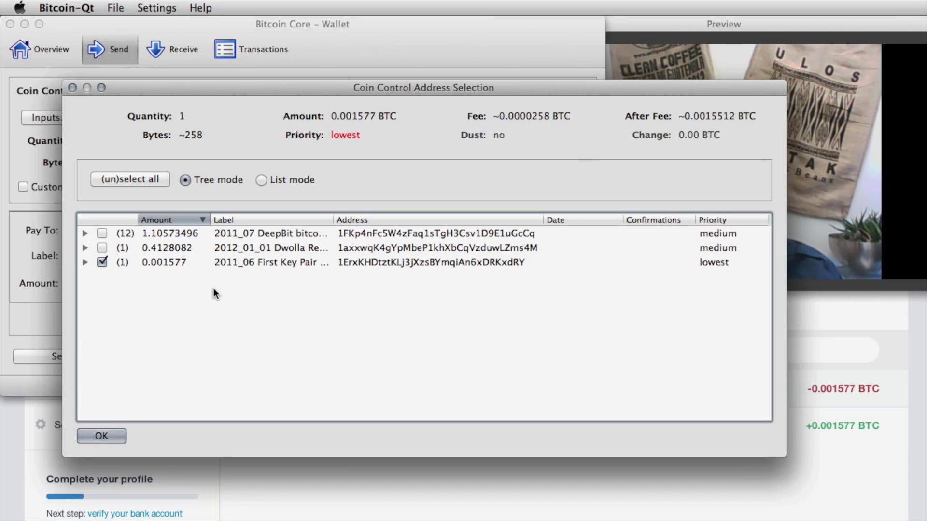
click(113, 436)
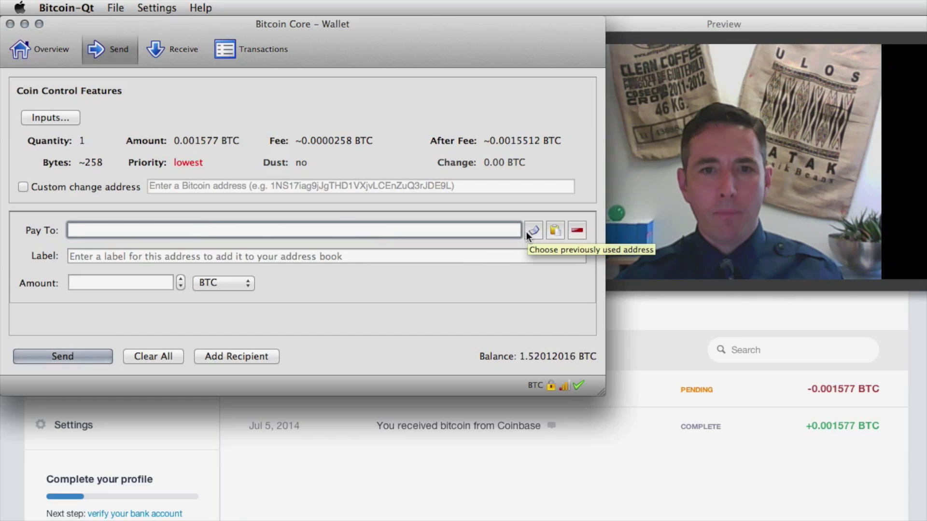
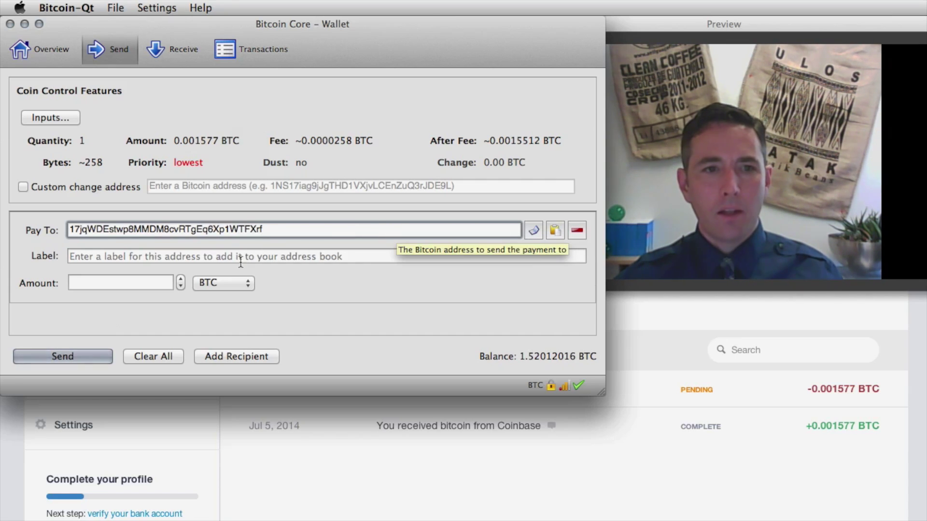
Set the recipient to the pasted Coinbase address, labelled 'Coinbase receiving address'.
click(299, 256)
text(Coinbase re)
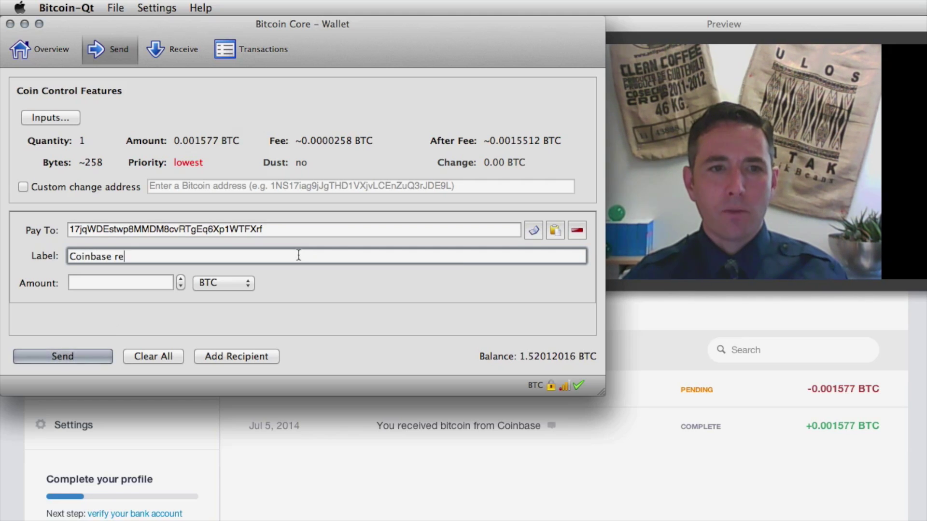
text(ceiving address)
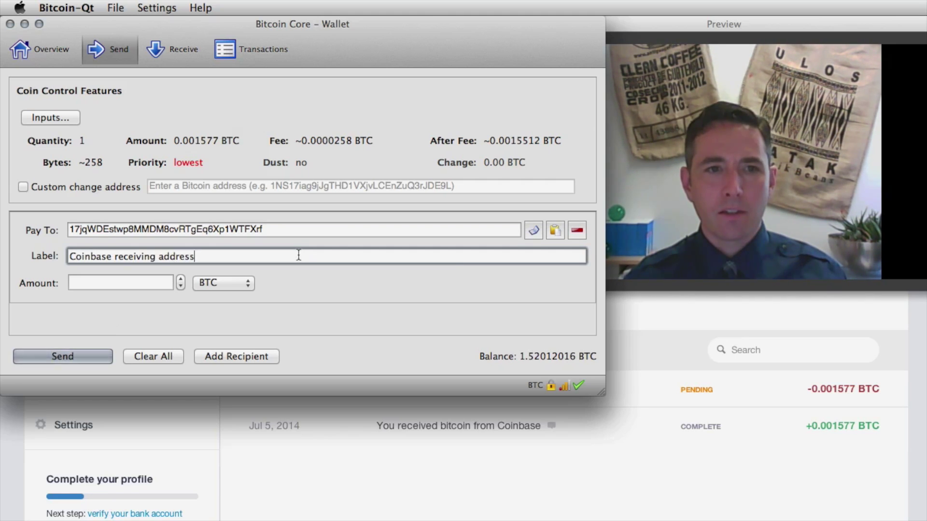
Enter a payment amount of 0.0015 BTC and submit the payment.
click(90, 286)
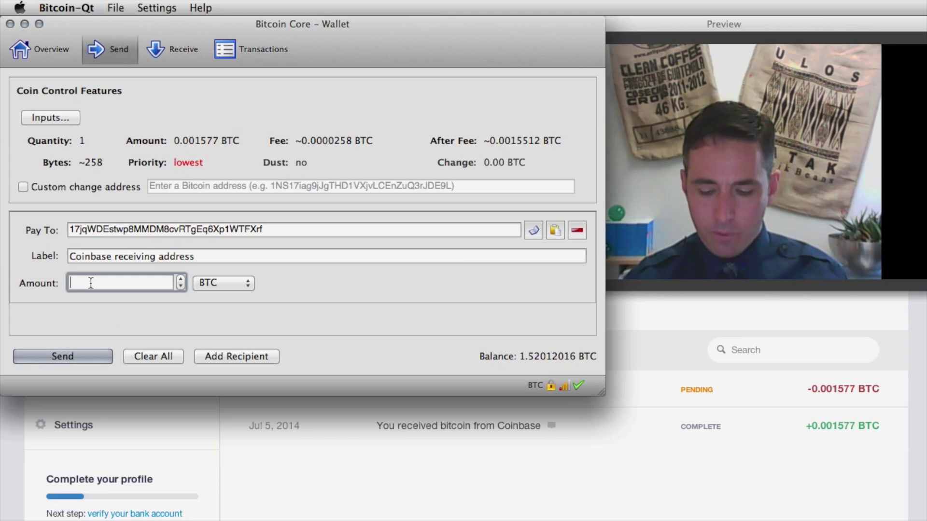
text(0.00)
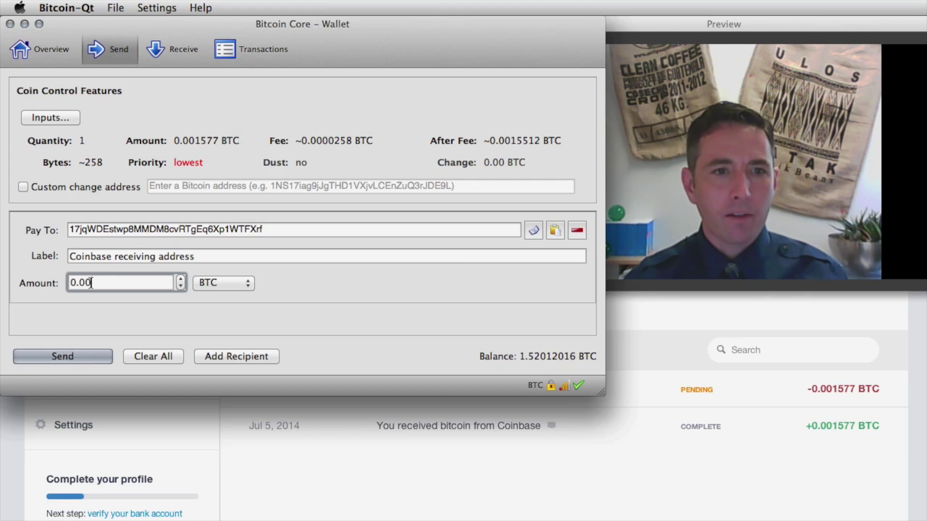
text(1577)
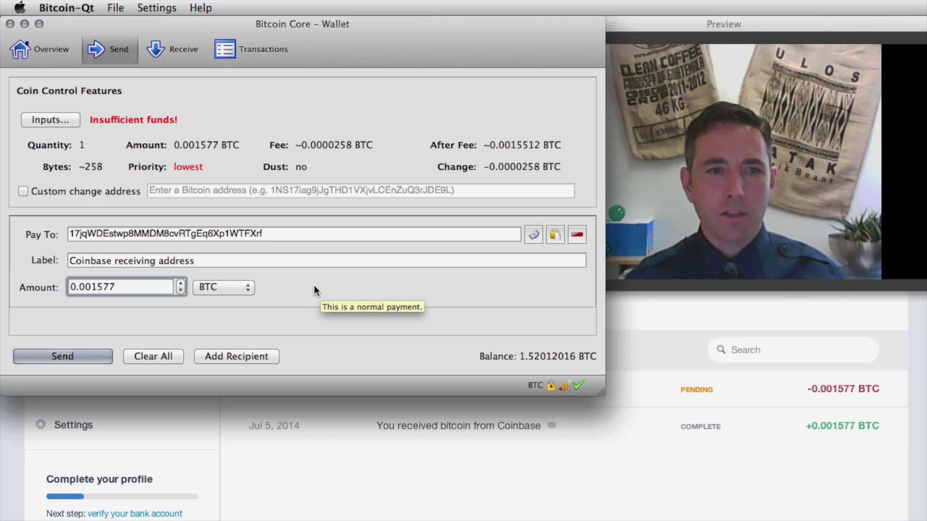
key(BackSpace)
key(BackSpace)
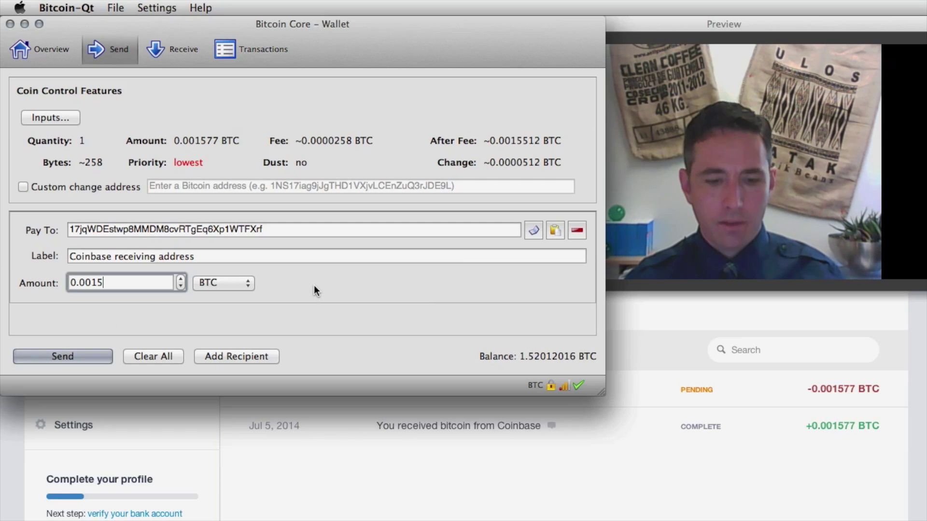
text(5)
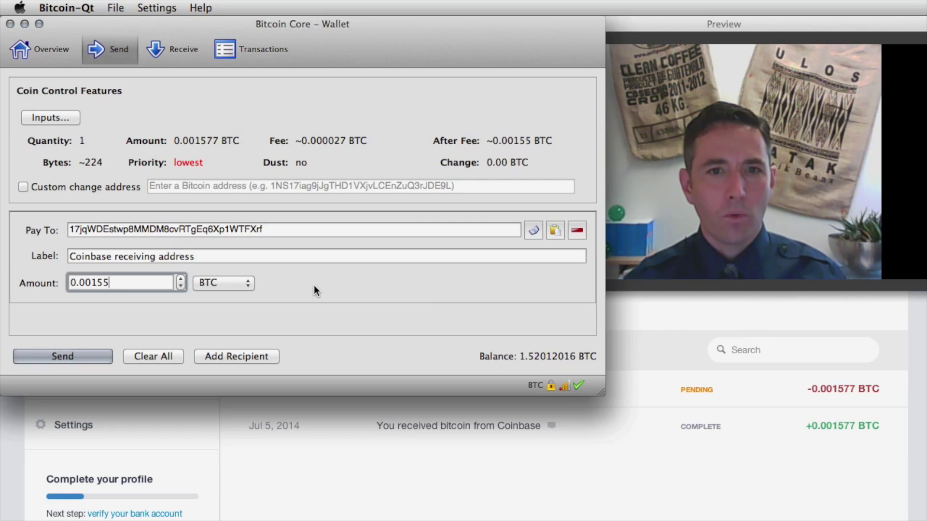
text(12)
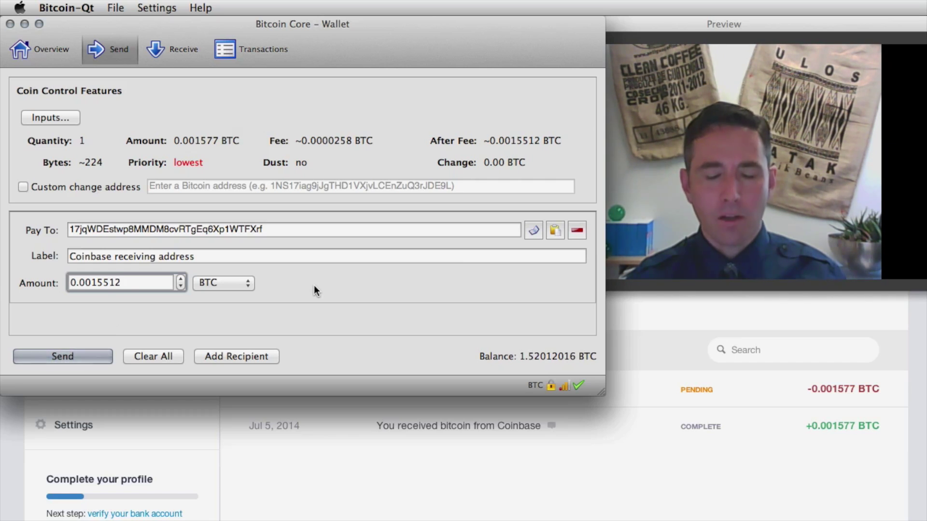
key(BackSpace)
key(BackSpace)
key(BackSpace)
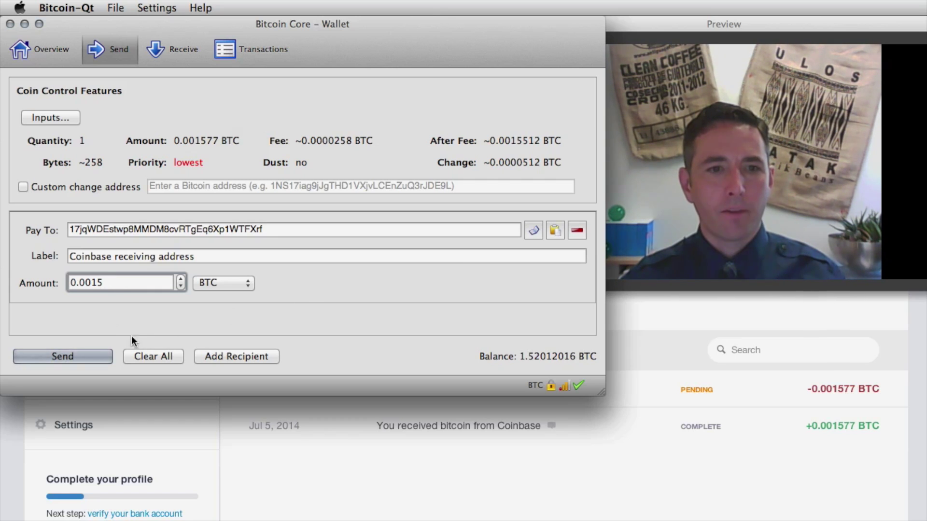
click(88, 360)
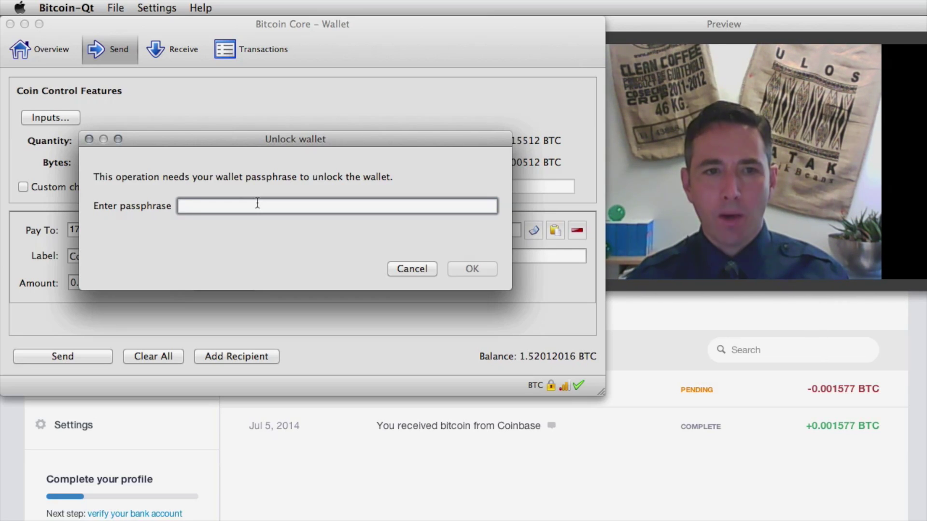
Unlock the wallet with its passphrase and confirm sending 0.0015 BTC to Coinbase.
text(•••••••••••••)
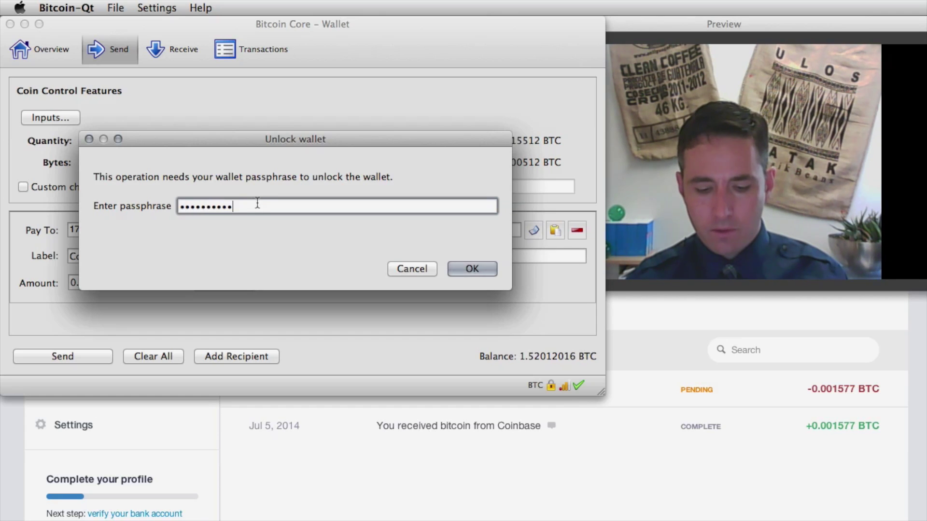
text(••••)
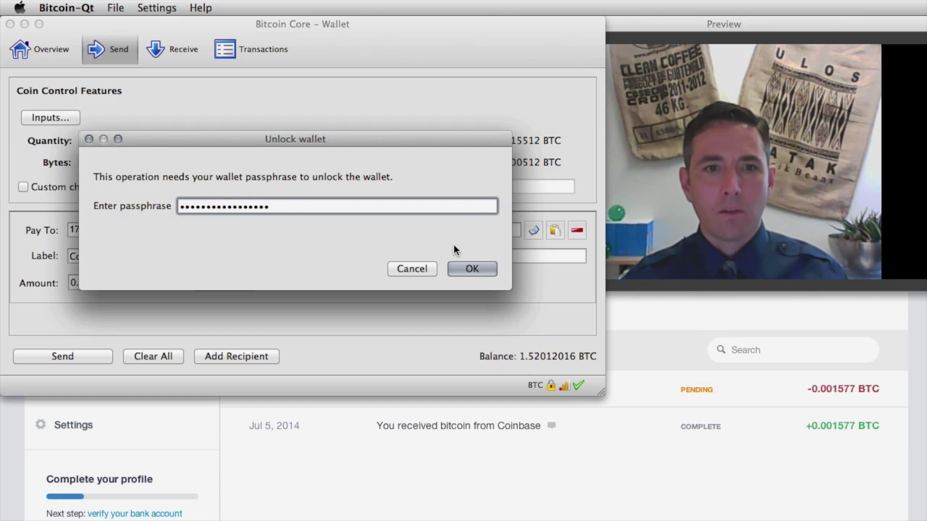
click(468, 271)
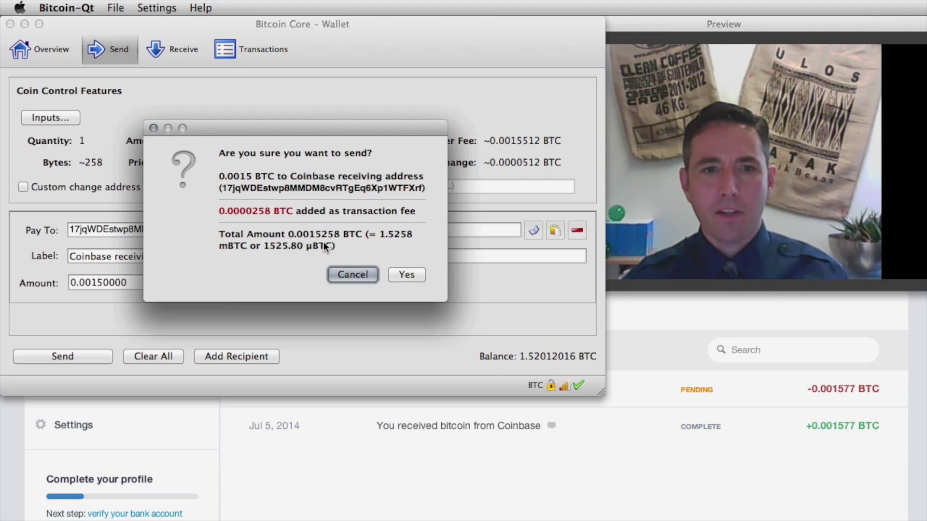
click(403, 274)
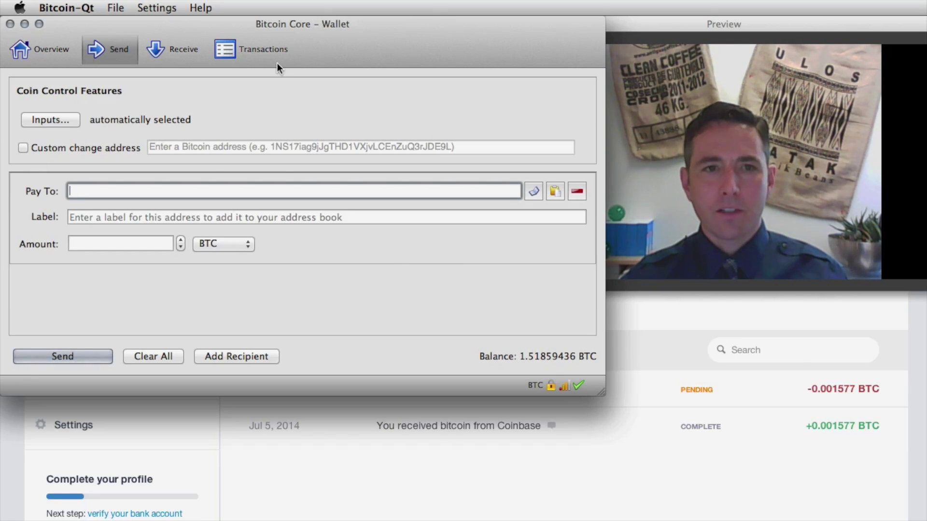
click(267, 48)
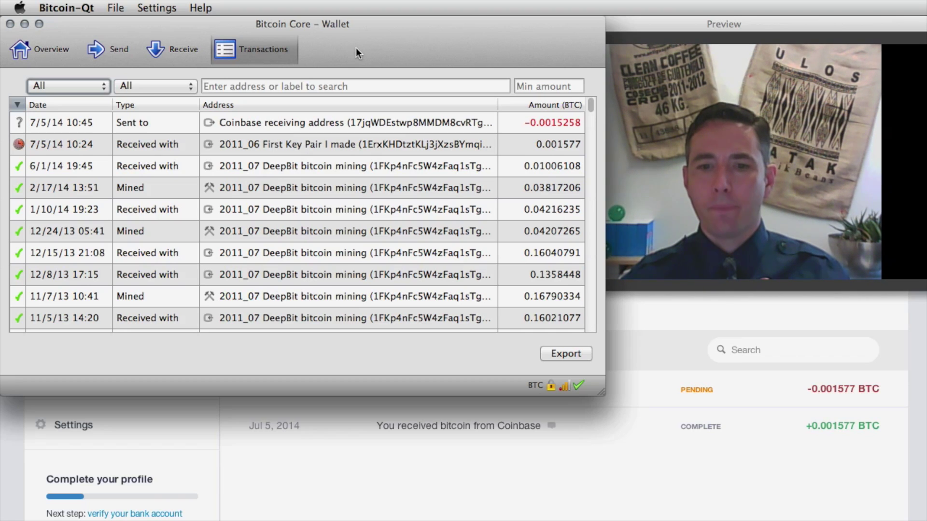
In Chrome, rerun the timer search to restart the 20-minute countdown.
key(super+Tab)
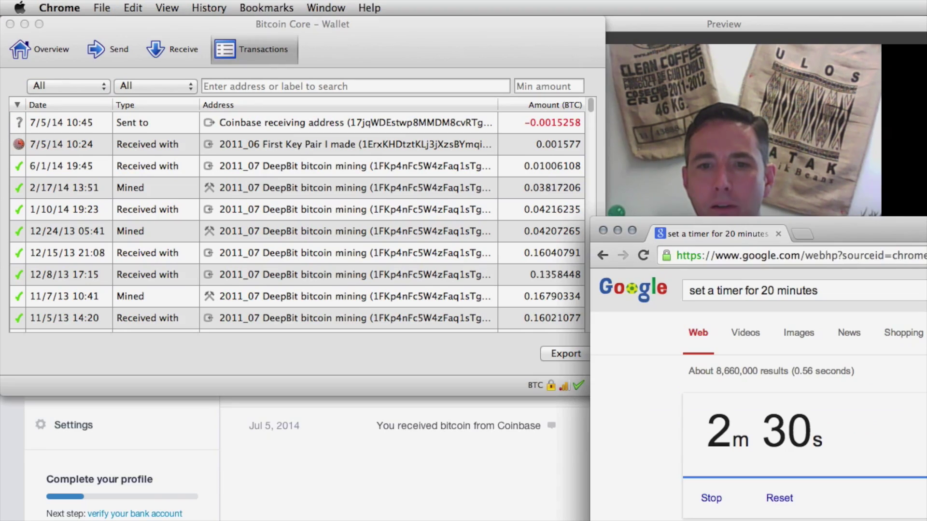
double_click(768, 291)
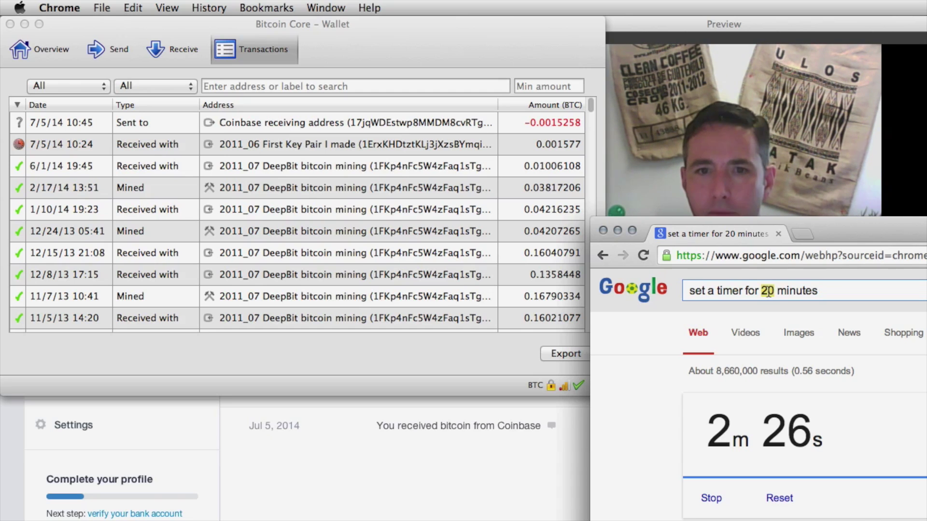
click(827, 284)
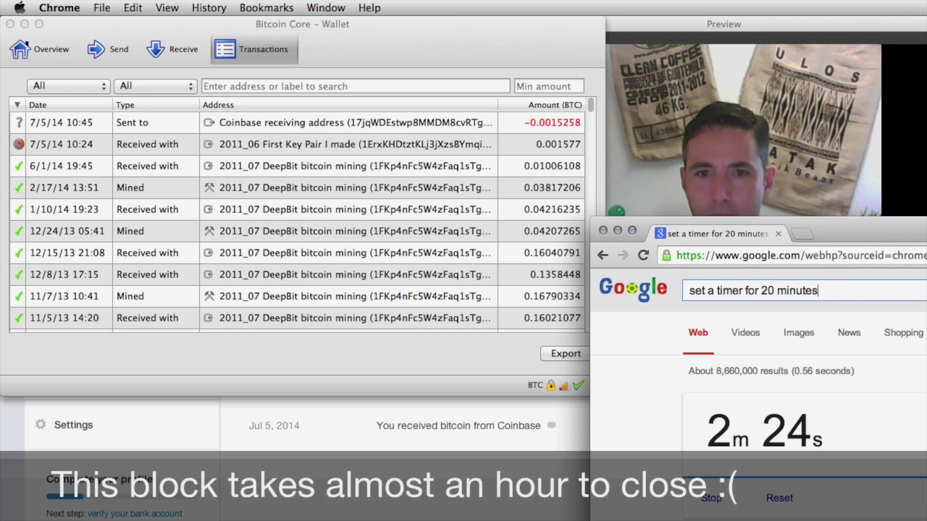
key(Return)
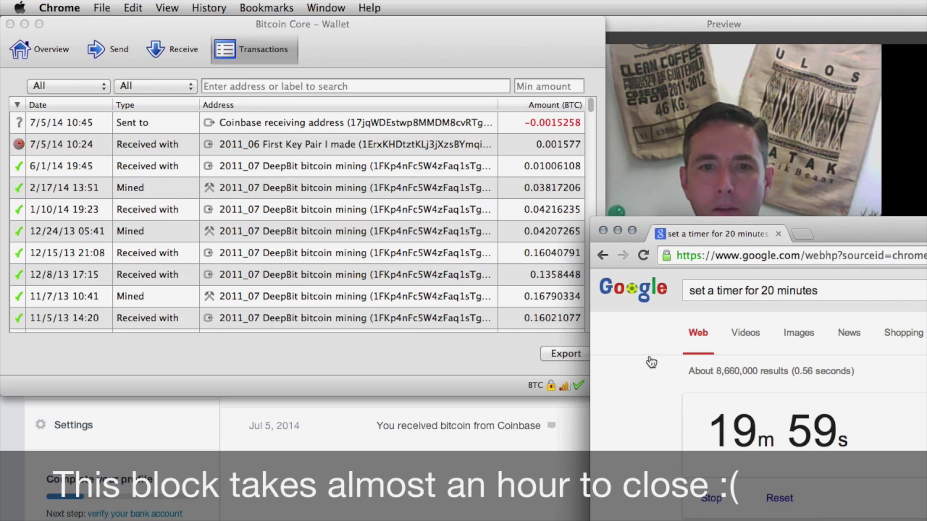
Switch between the Bitcoin Core wallet and Chrome, ending on the Coinbase wallet page.
click(499, 352)
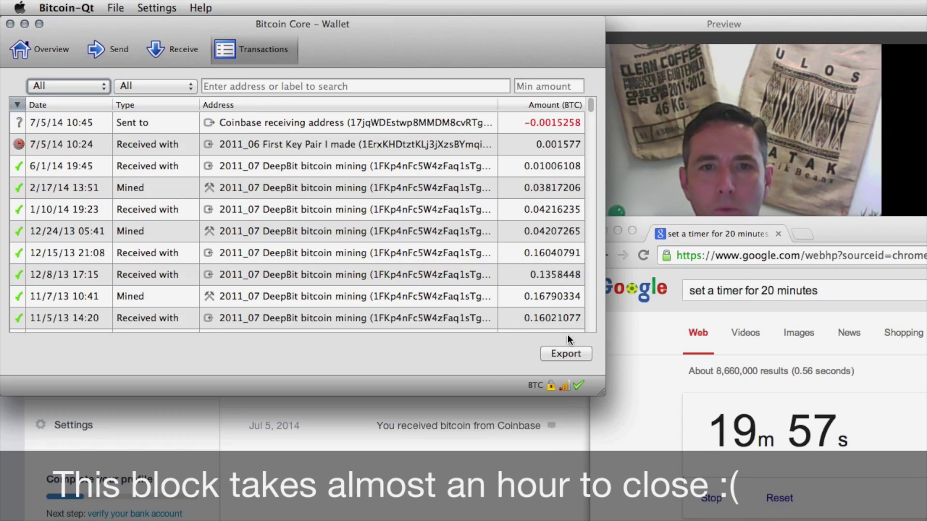
mouse_move(579, 388)
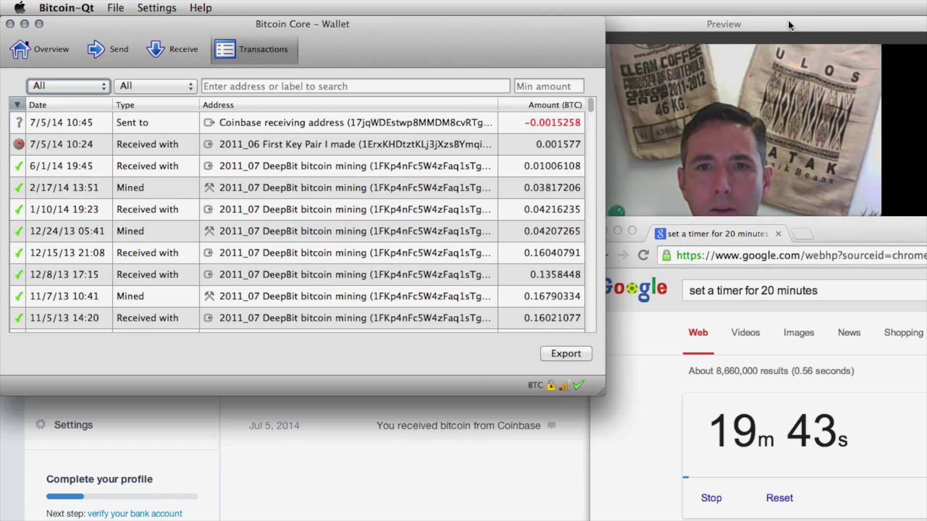
click(787, 21)
click(484, 366)
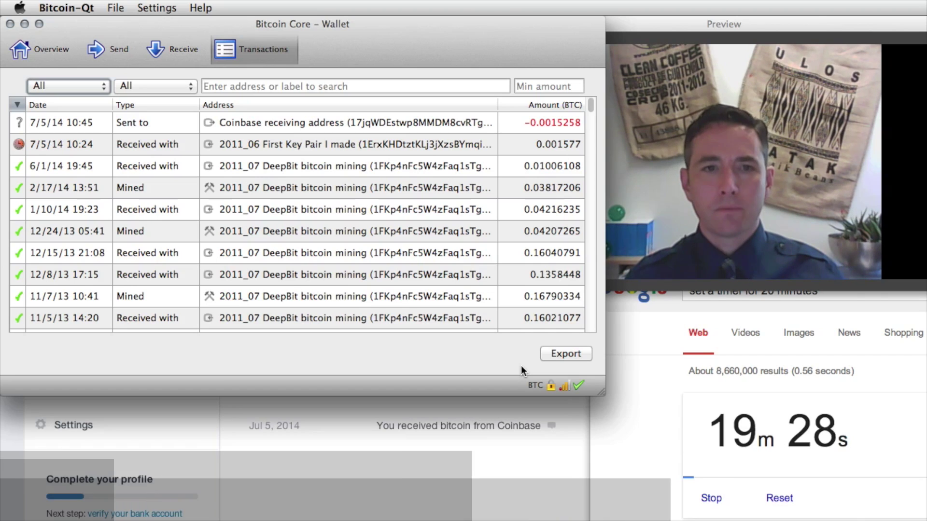
key(super+q)
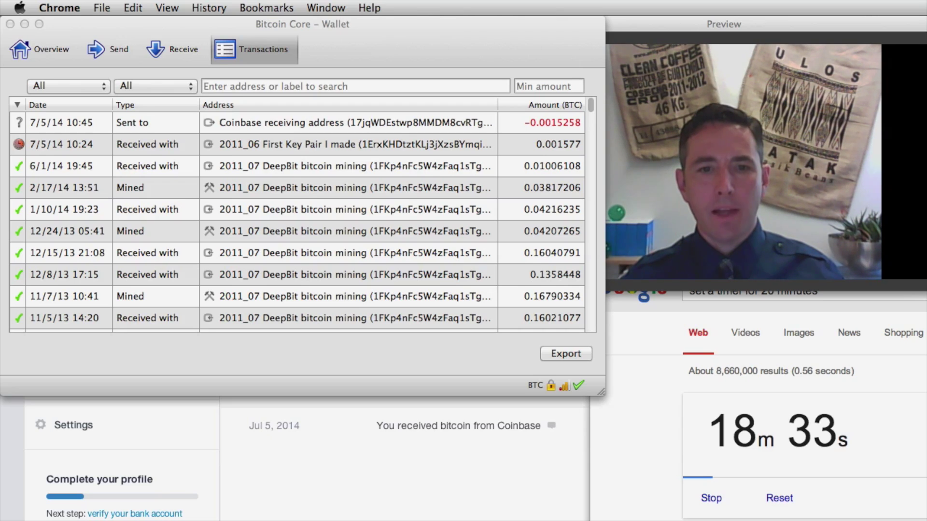
click(471, 502)
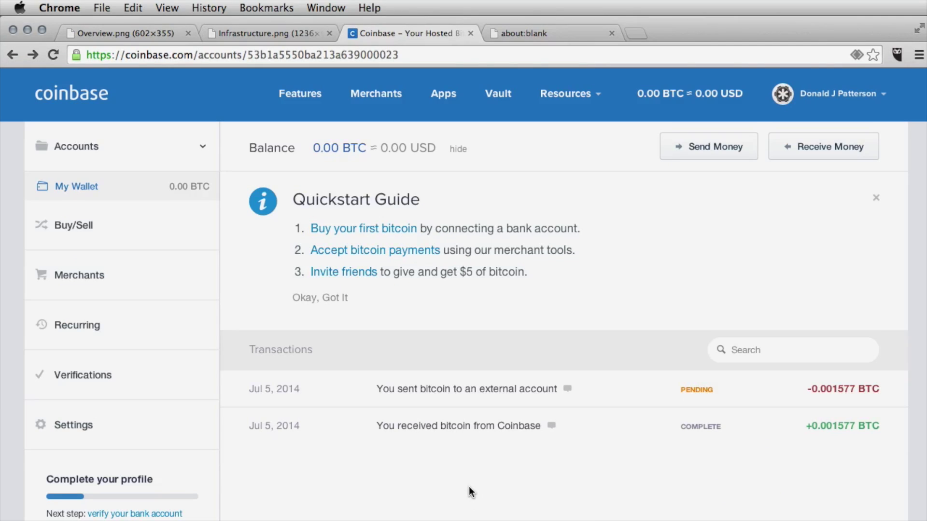
Reload Coinbase and view the incoming 0.0015 BTC transaction's network details, showing 0 confirmations.
key(super+r)
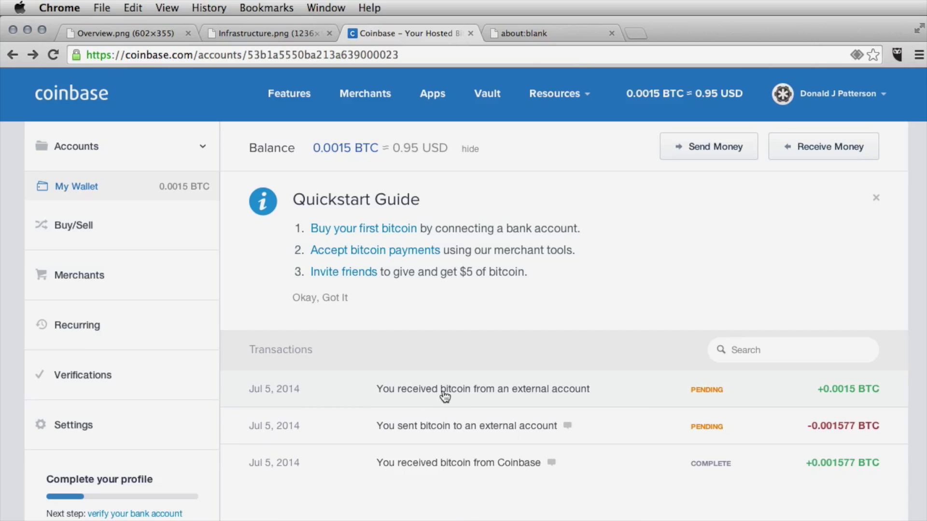
click(515, 394)
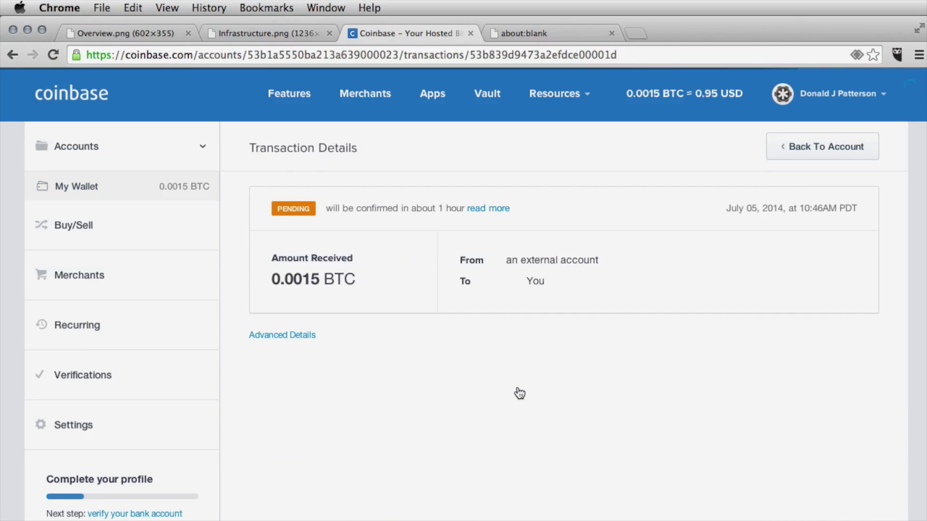
click(280, 337)
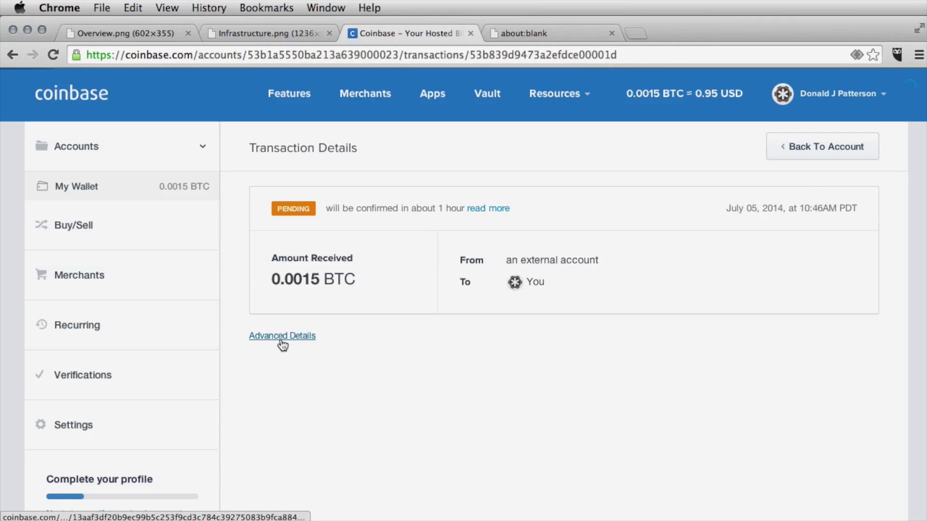
scroll(740, 368, down, 2)
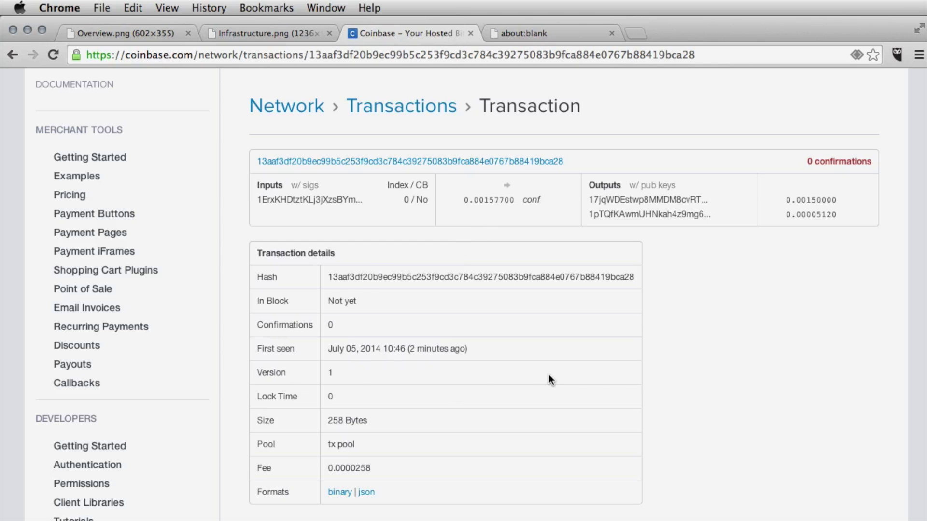
key(super+Tab)
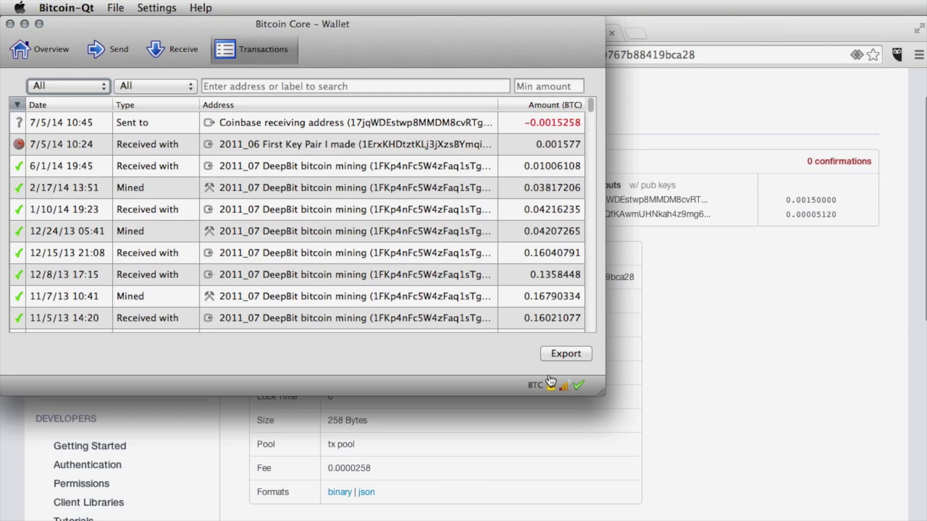
Bring Bitcoin Core's transaction list to the front, then switch over to Calculator.
key(super+Tab)
click(444, 374)
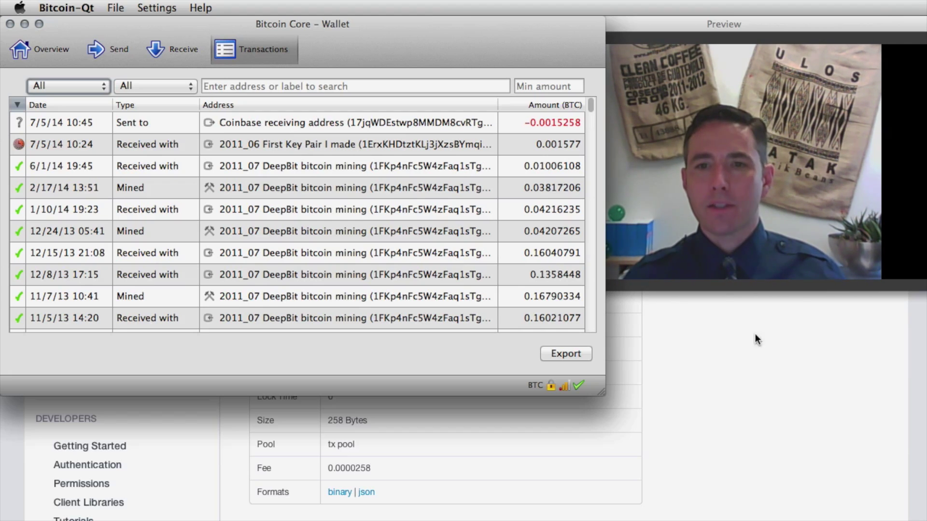
key(super+Tab)
click(794, 24)
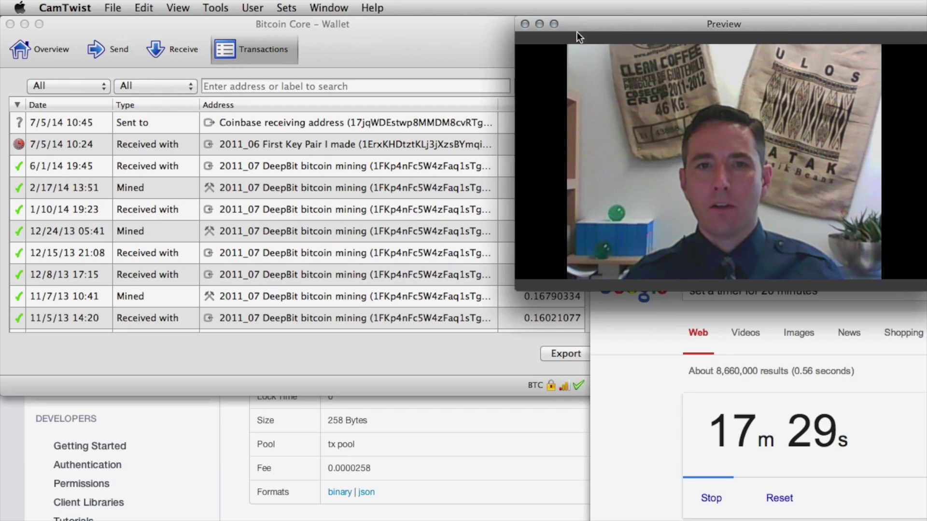
click(480, 40)
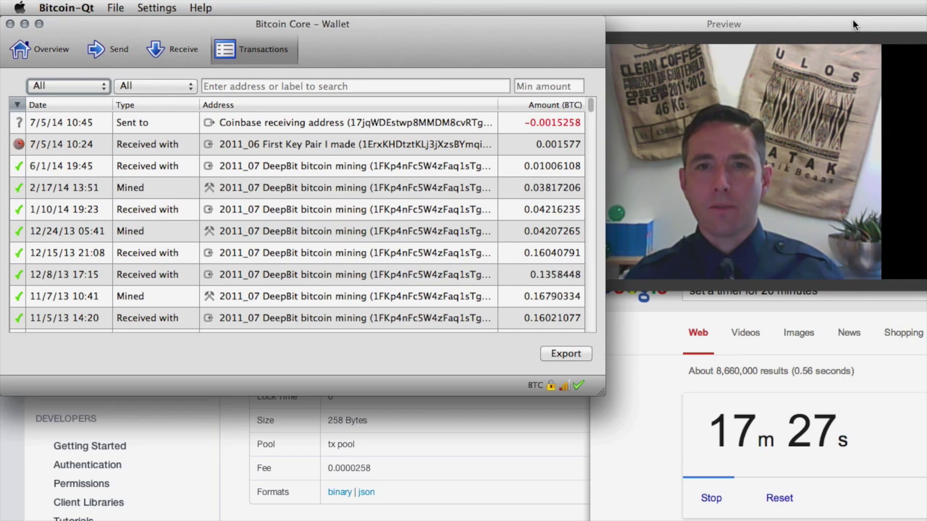
key(super+Tab)
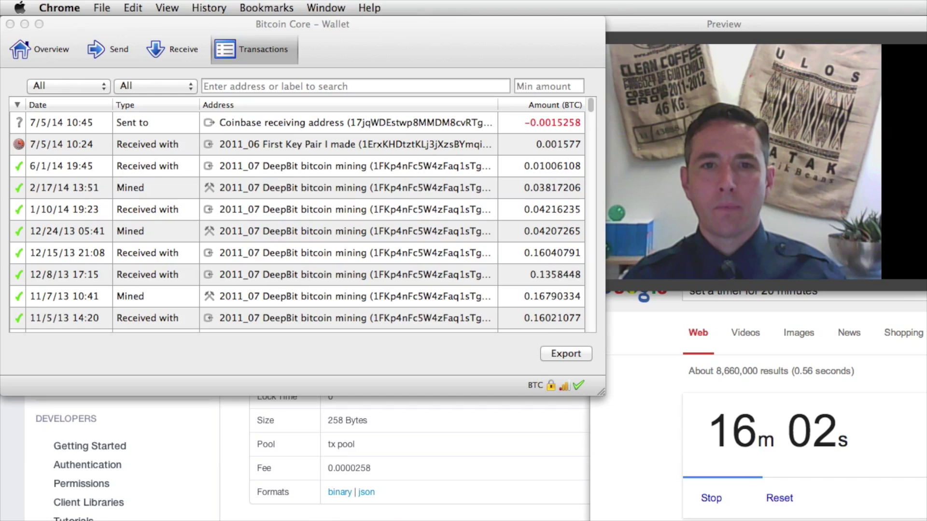
key(super+Tab)
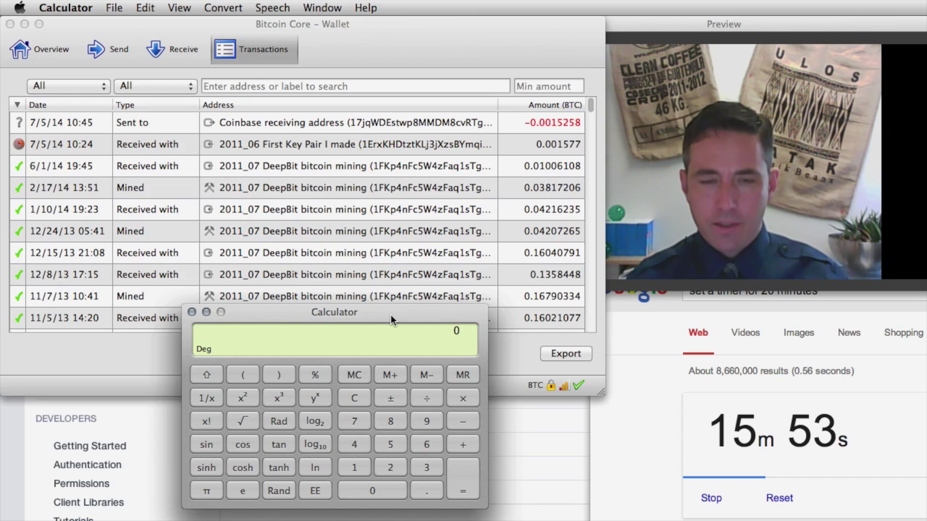
Compute .0000258 × 600 = 0.01548 in Calculator, then close it.
text(.00)
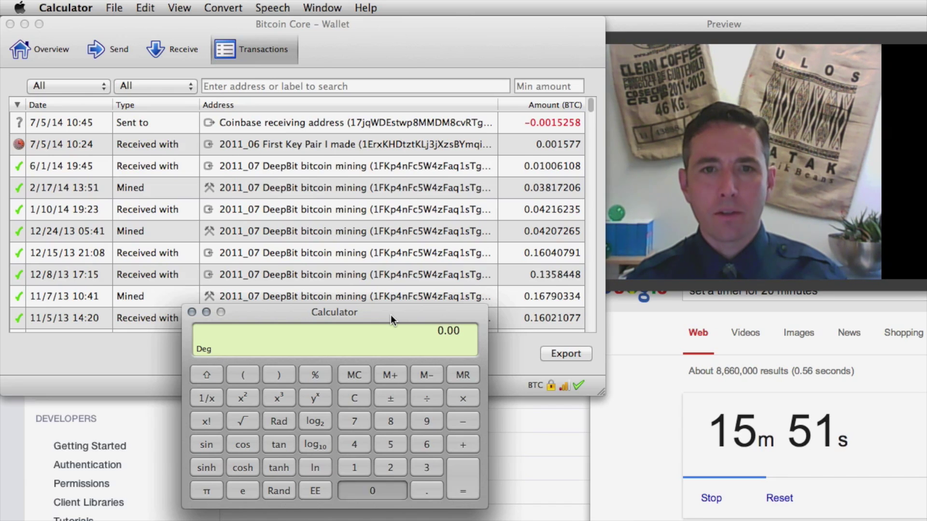
text(00258)
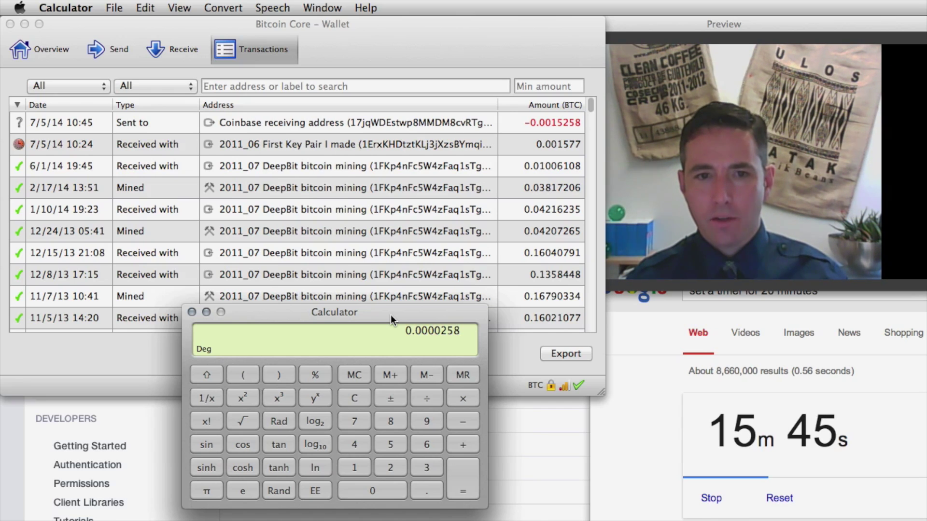
text(*600)
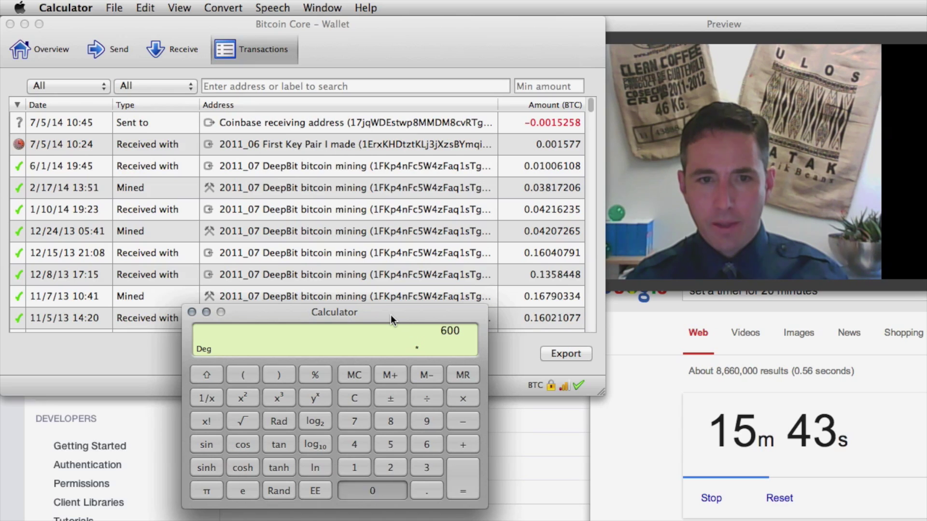
key(Return)
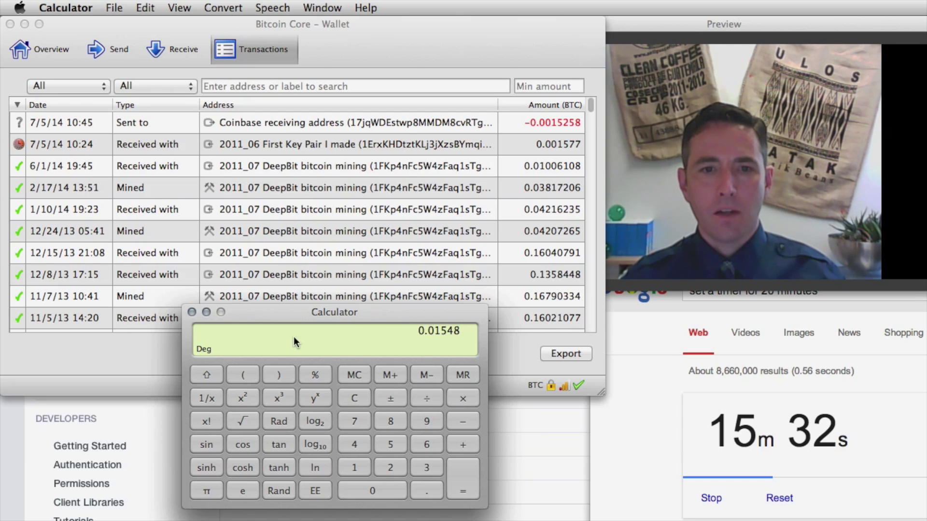
click(195, 313)
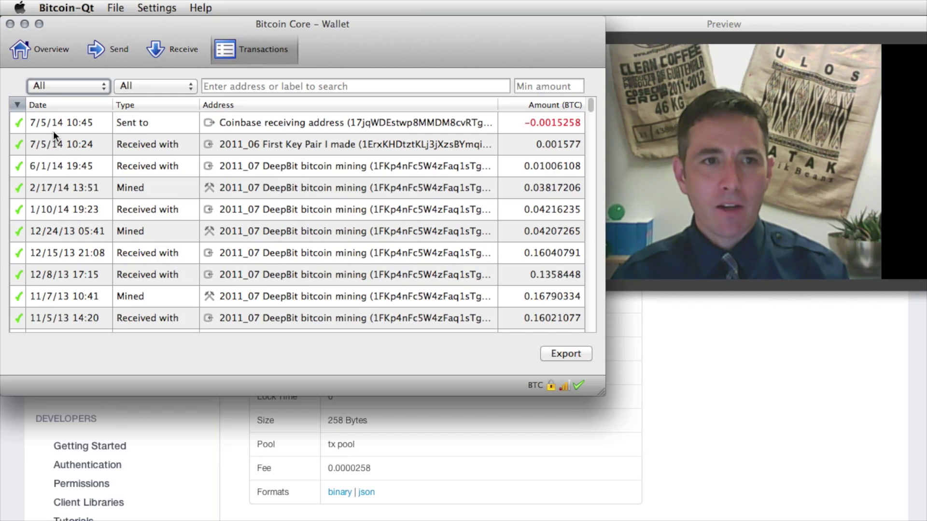
Check the payment's tooltip for 59 confirmations, then return to the Coinbase page in Chrome.
mouse_move(59, 126)
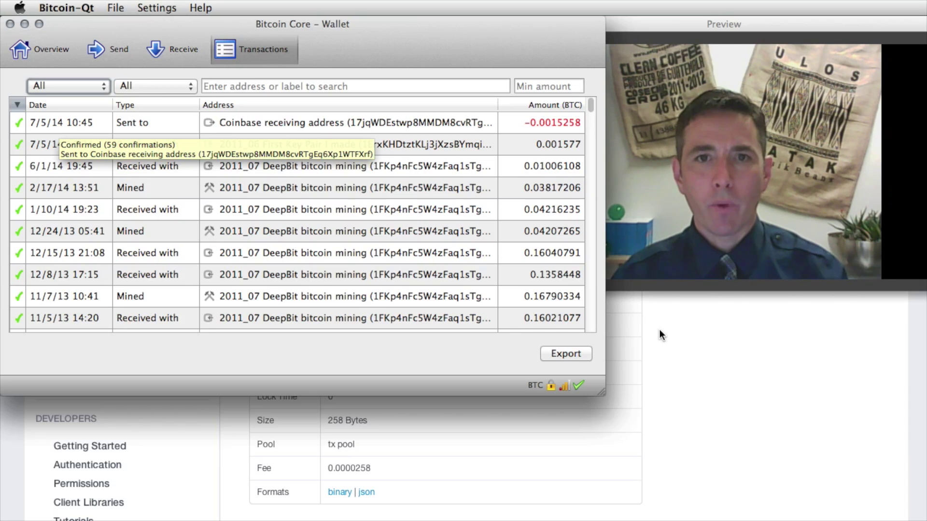
click(781, 467)
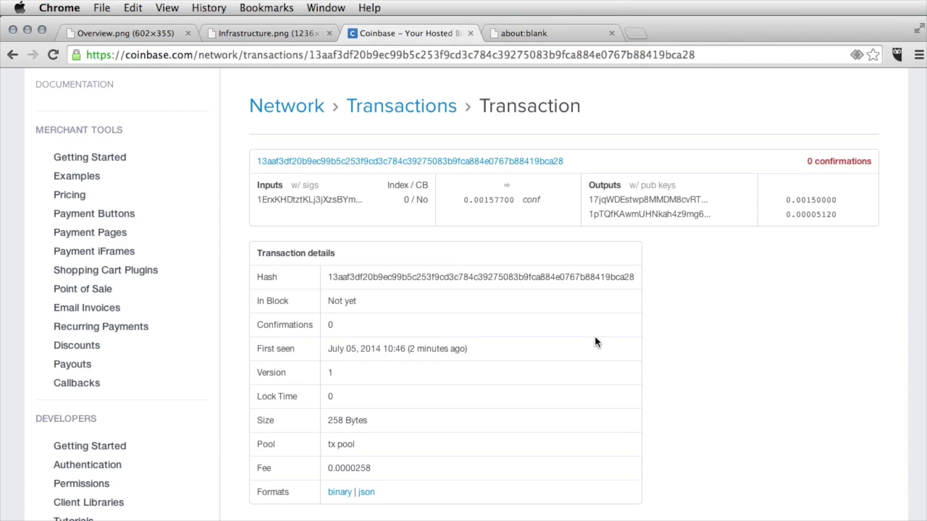
Choose Accounts from the Coinbase menu and submit the 2-step verification code.
scroll(625, 157, up, 2)
click(782, 94)
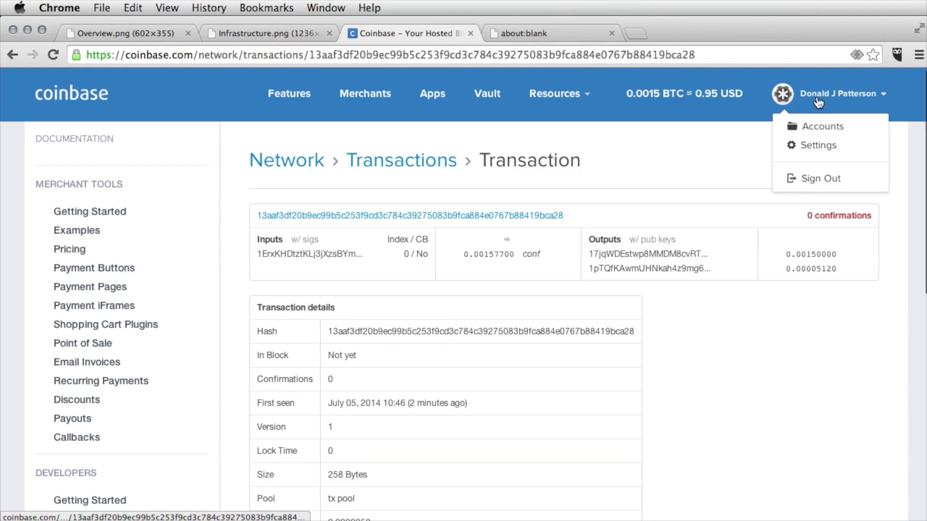
click(813, 127)
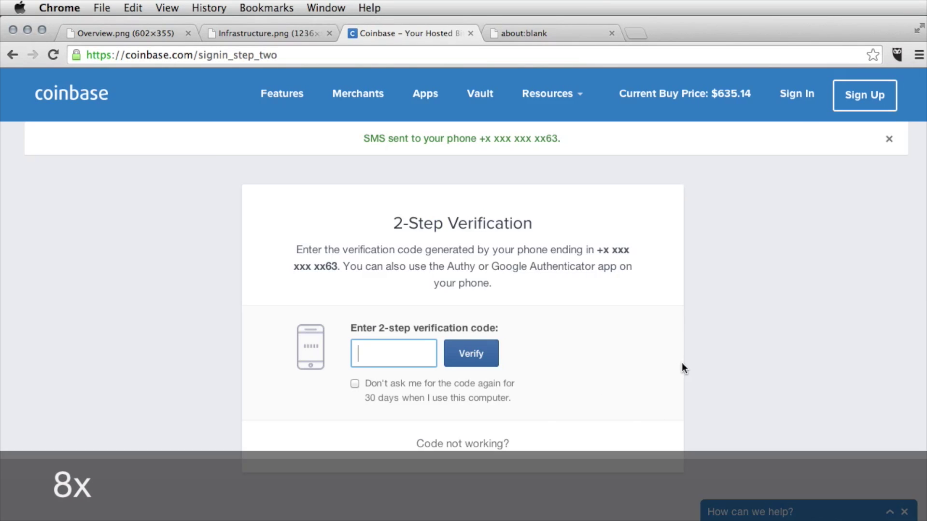
click(400, 356)
key(Return)
Confirm the 0.0015 BTC receipt shows complete with 59 confirmations, then open the Overview.png tab.
click(492, 281)
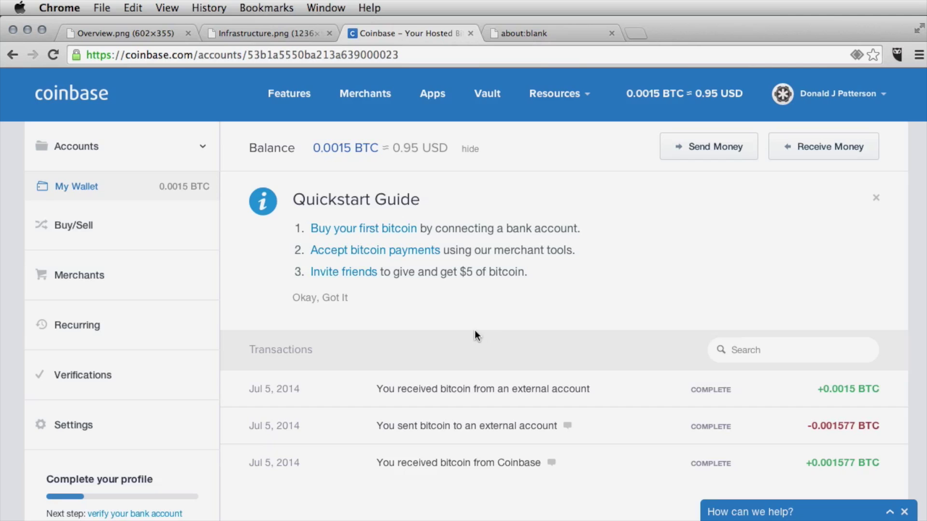
click(515, 394)
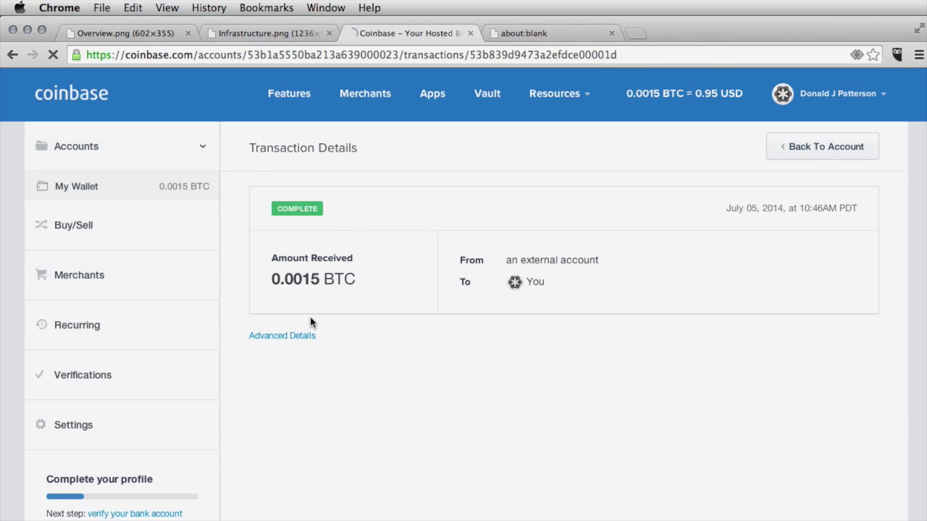
click(313, 340)
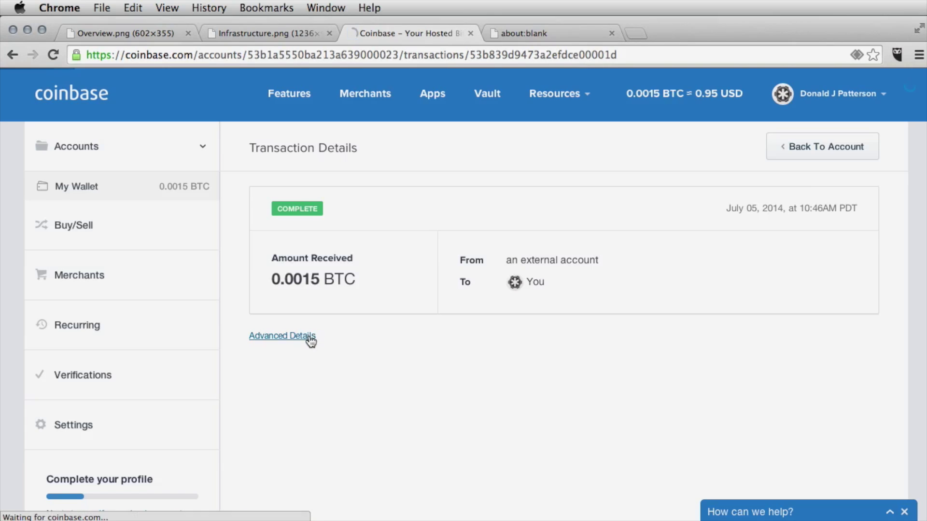
scroll(719, 369, down, 3)
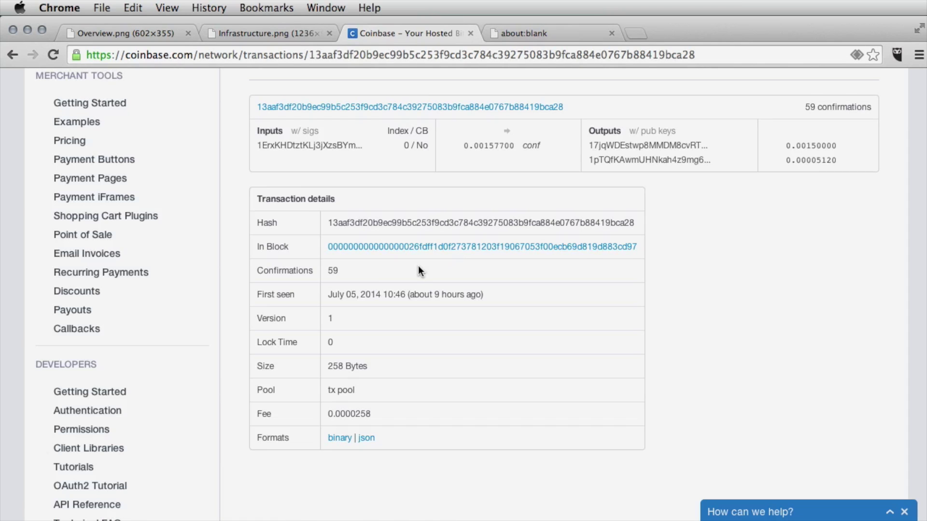
scroll(418, 270, up, 3)
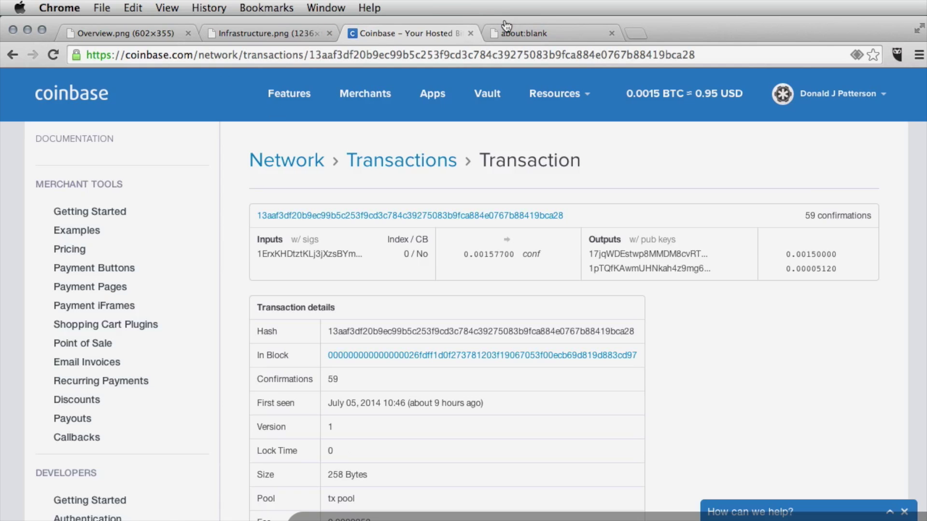
click(159, 35)
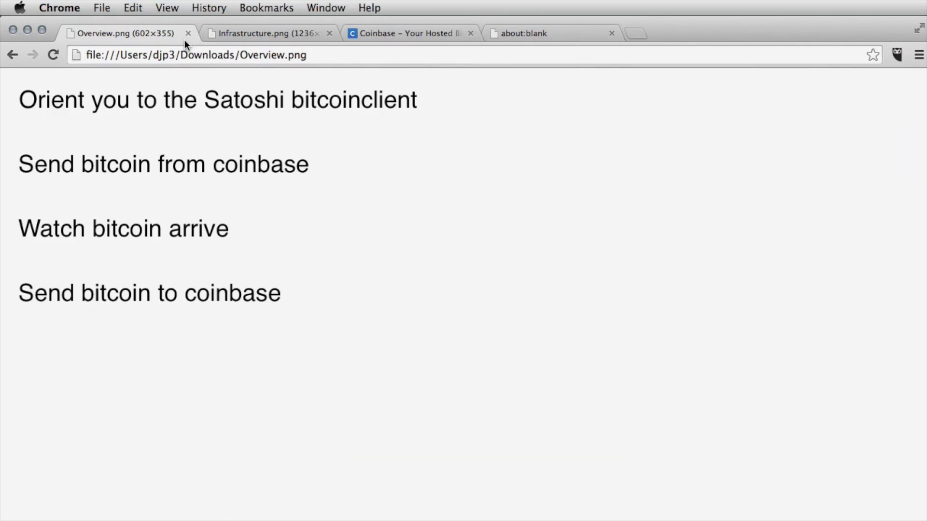